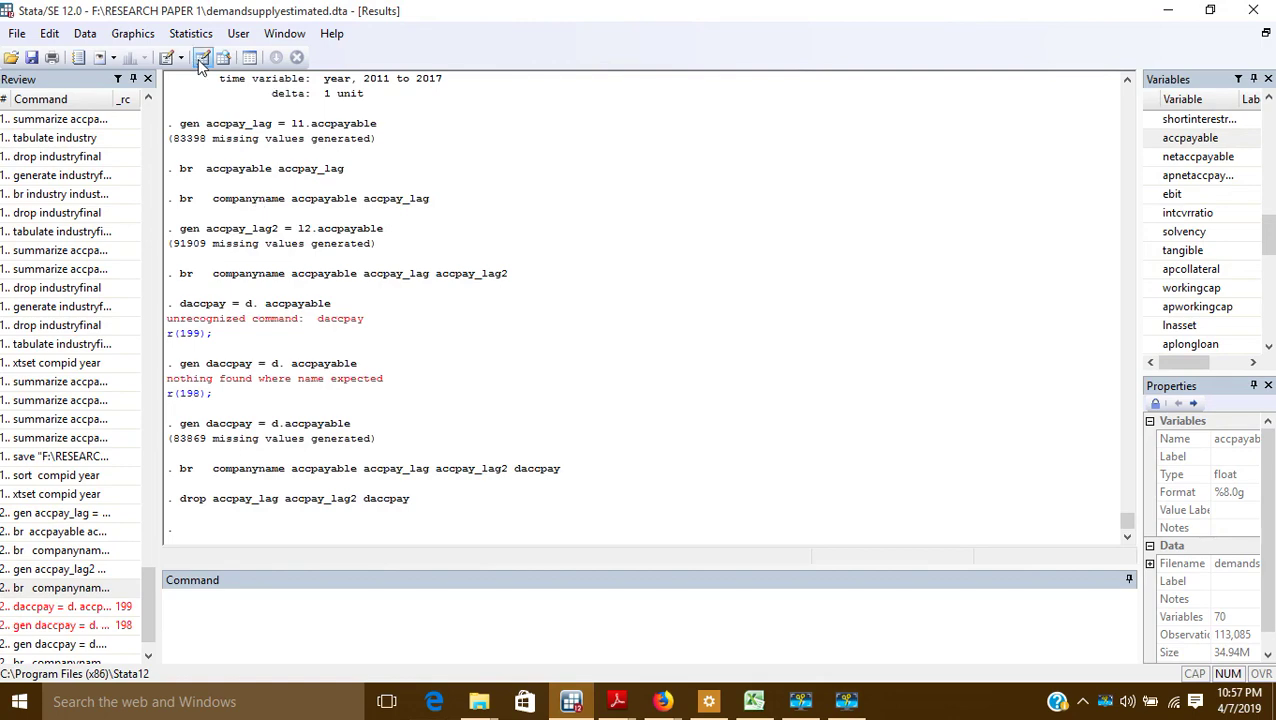
- Open the dataset in the Data Editor and check the first company's years, 2011 through 2017
{"action": "left_click", "coordinate": [199, 59]}
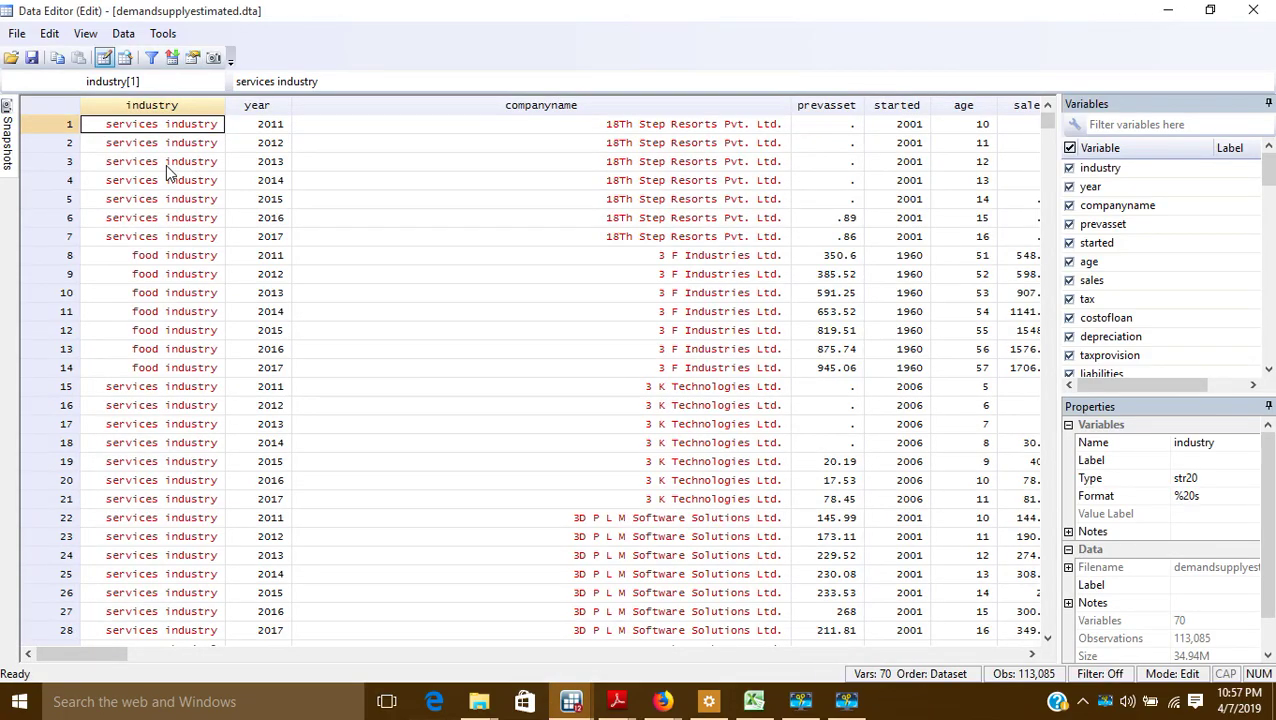
{"action": "scroll", "coordinate": [140, 165], "scroll_direction": "down", "scroll_amount": 4}
{"action": "scroll", "coordinate": [155, 200], "scroll_direction": "up", "scroll_amount": 4}
{"action": "left_click", "coordinate": [284, 127]}
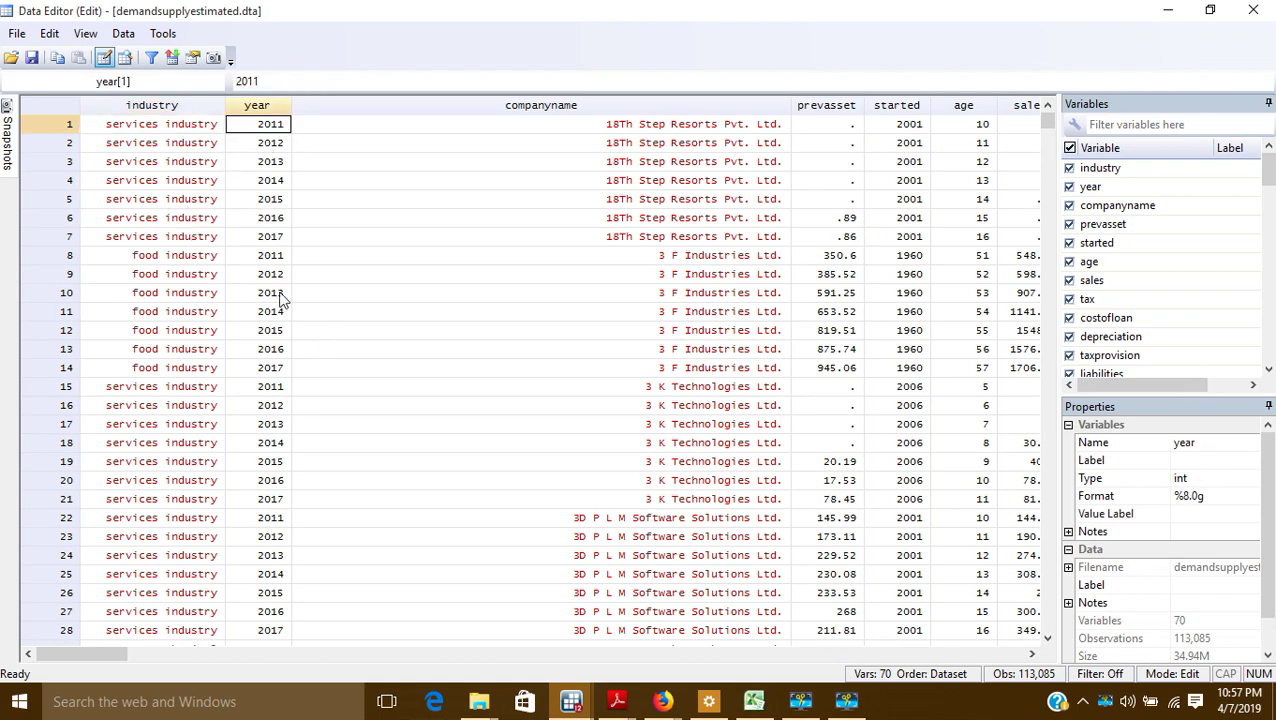
{"action": "left_click", "coordinate": [280, 238]}
{"action": "scroll", "coordinate": [700, 160], "scroll_direction": "down", "scroll_amount": 15}
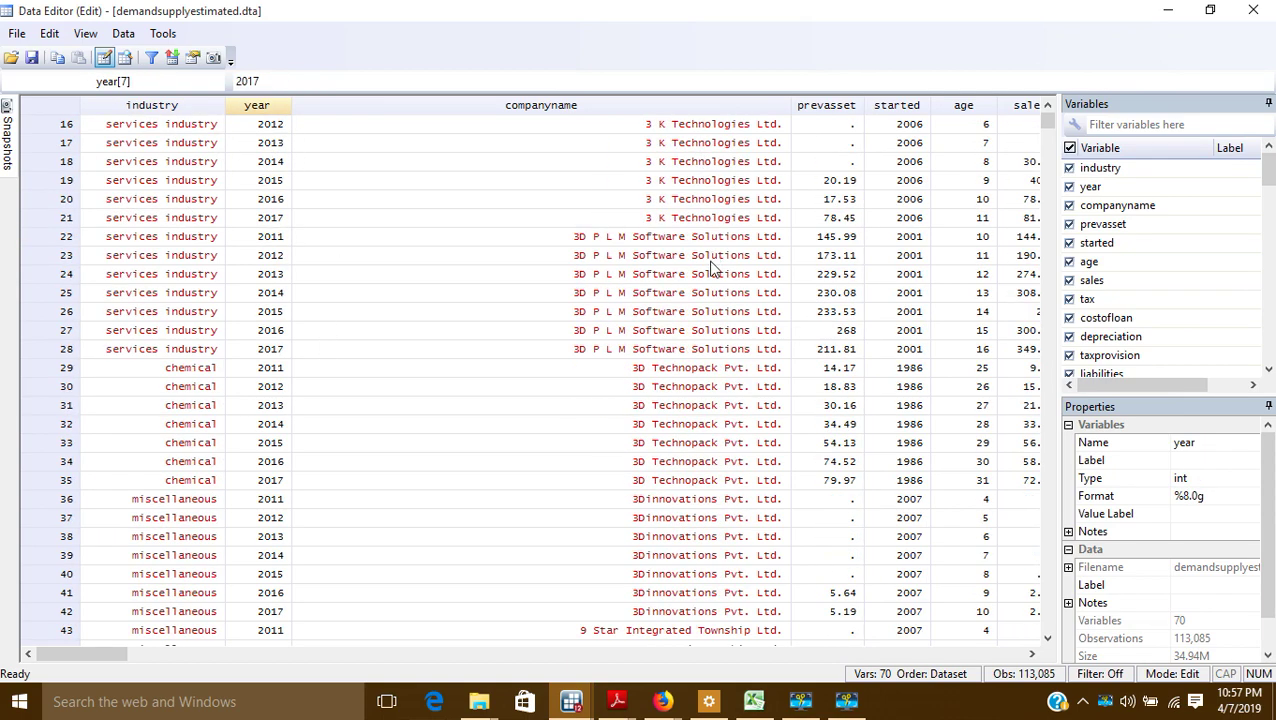
{"action": "scroll", "coordinate": [710, 300], "scroll_direction": "up", "scroll_amount": 13}
{"action": "scroll", "coordinate": [712, 325], "scroll_direction": "up", "scroll_amount": 2}
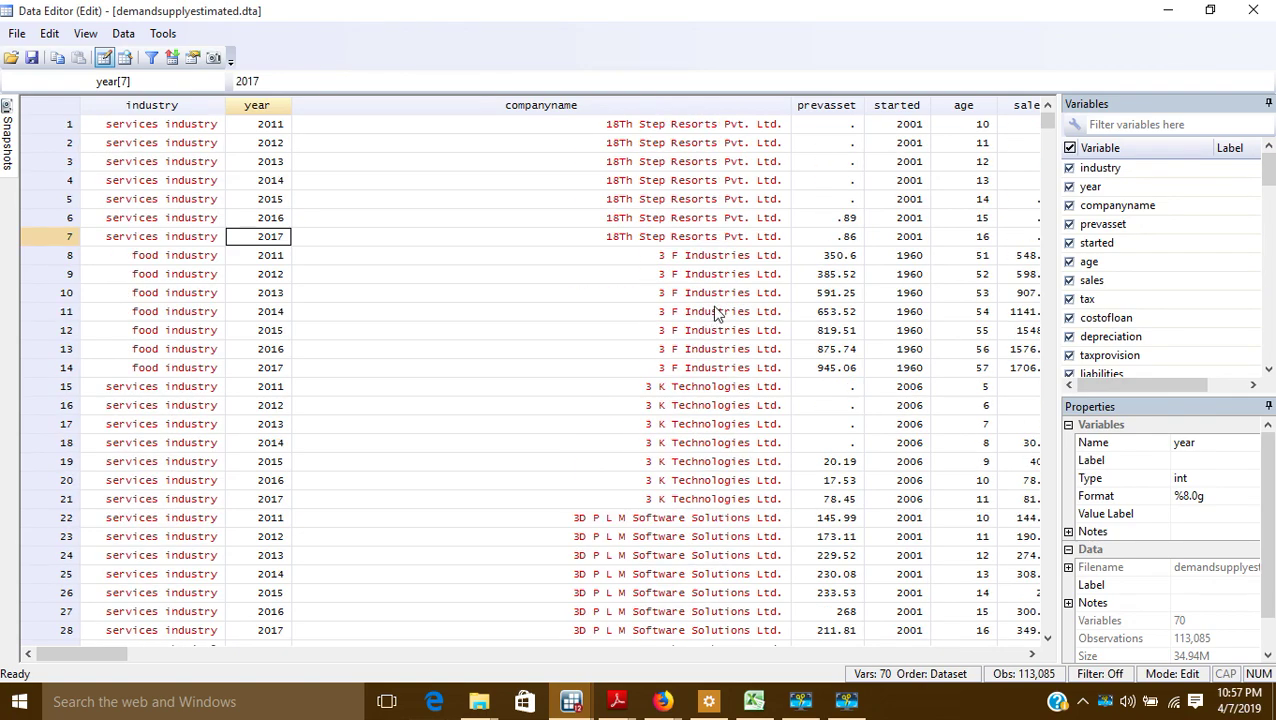
- Inspect the chemical industry entry in row 29 and scroll across the financial columns
{"action": "left_click", "coordinate": [148, 648]}
{"action": "left_click_drag", "start_coordinate": [100, 654], "coordinate": [478, 655]}
{"action": "left_click_drag", "start_coordinate": [390, 663], "coordinate": [40, 660]}
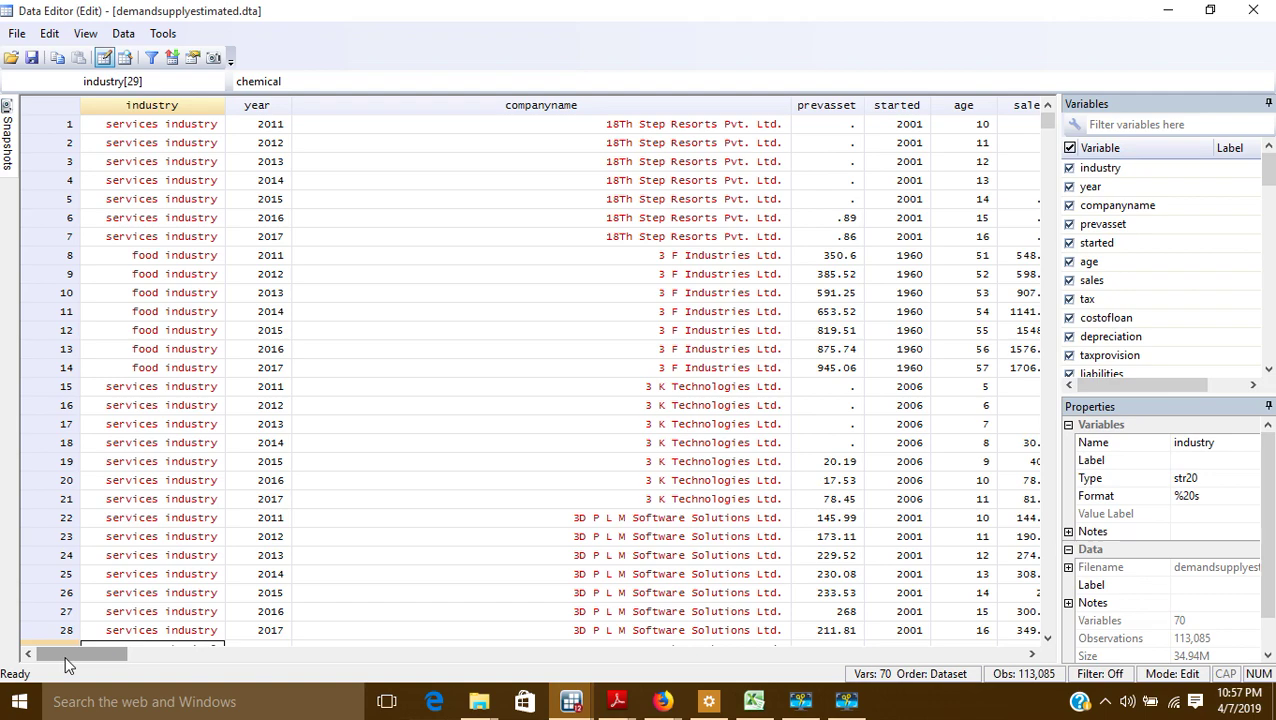
{"action": "mouse_move", "coordinate": [68, 660]}
{"action": "left_mouse_down"}
{"action": "mouse_move", "coordinate": [313, 659]}
{"action": "mouse_move", "coordinate": [80, 664]}
{"action": "mouse_move", "coordinate": [46, 653]}
{"action": "left_mouse_up"}
- Close the Data Editor and begin a sort command in the Command box
{"action": "left_click", "coordinate": [1253, 10]}
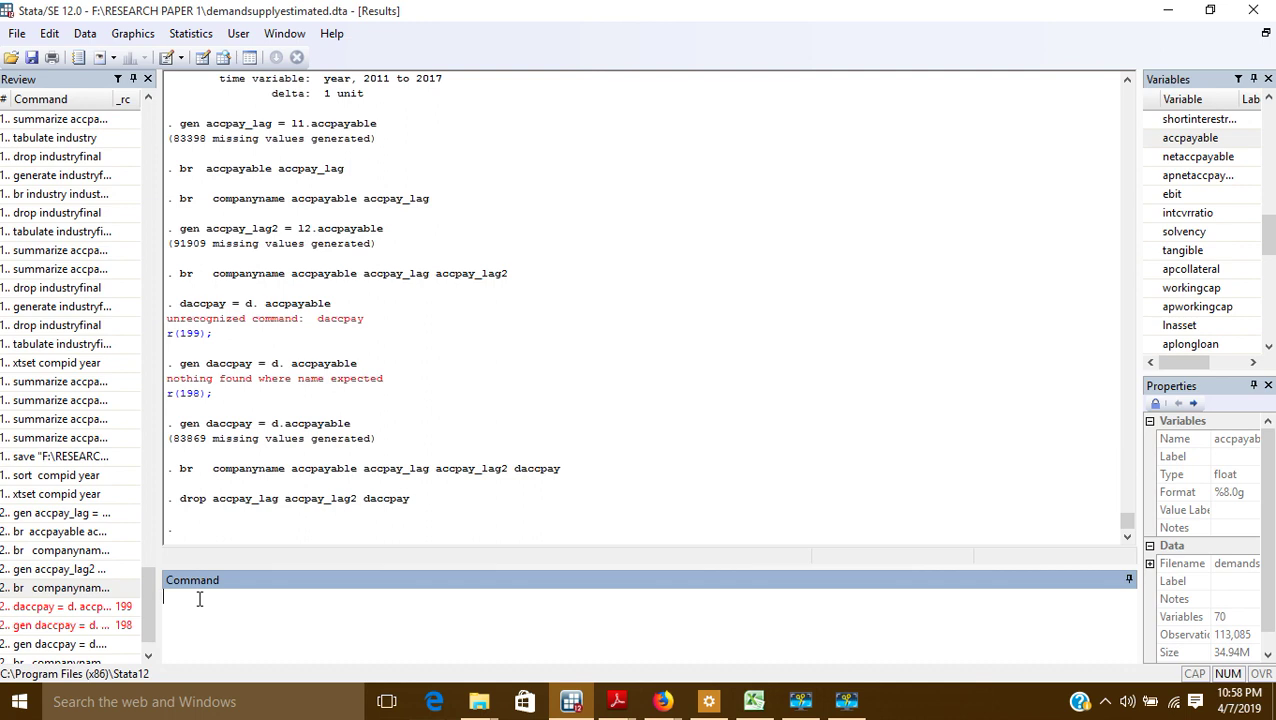
{"action": "type", "text": "sort"}
{"action": "left_click_drag", "start_coordinate": [1266, 234], "coordinate": [1268, 103]}
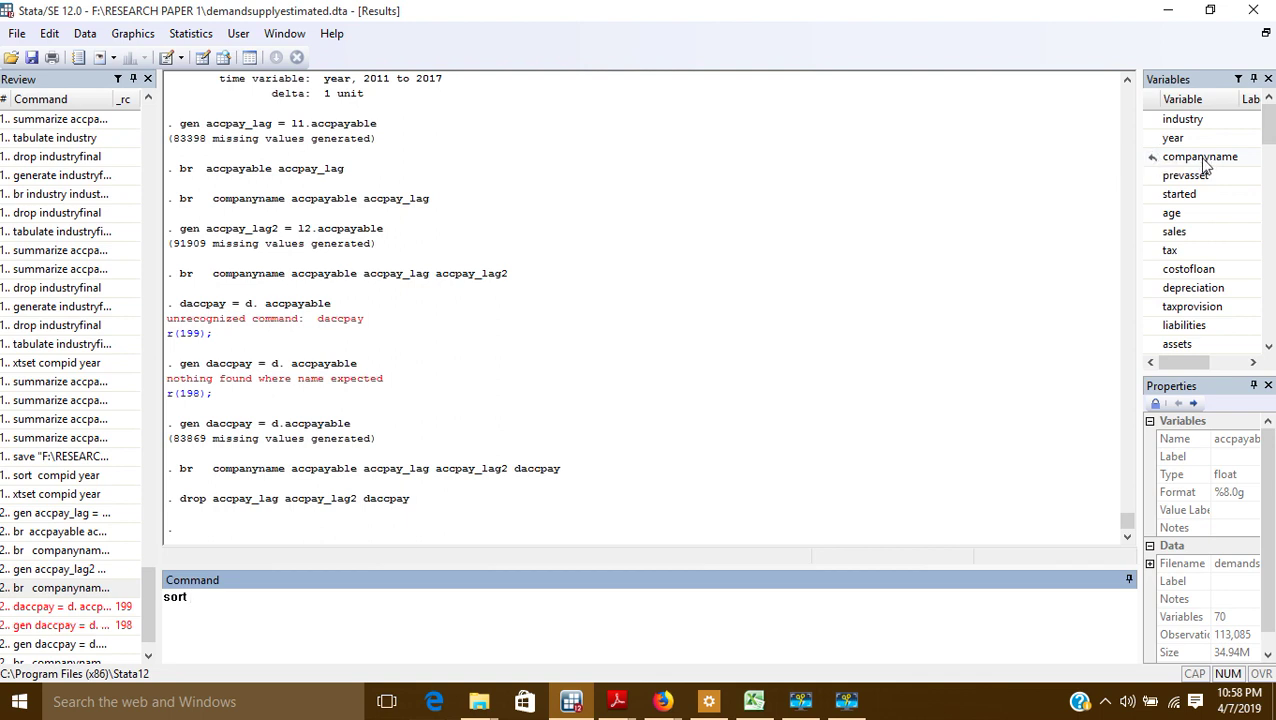
{"action": "scroll", "coordinate": [1203, 245], "scroll_direction": "down", "scroll_amount": 7}
{"action": "scroll", "coordinate": [1200, 240], "scroll_direction": "down", "scroll_amount": 4}
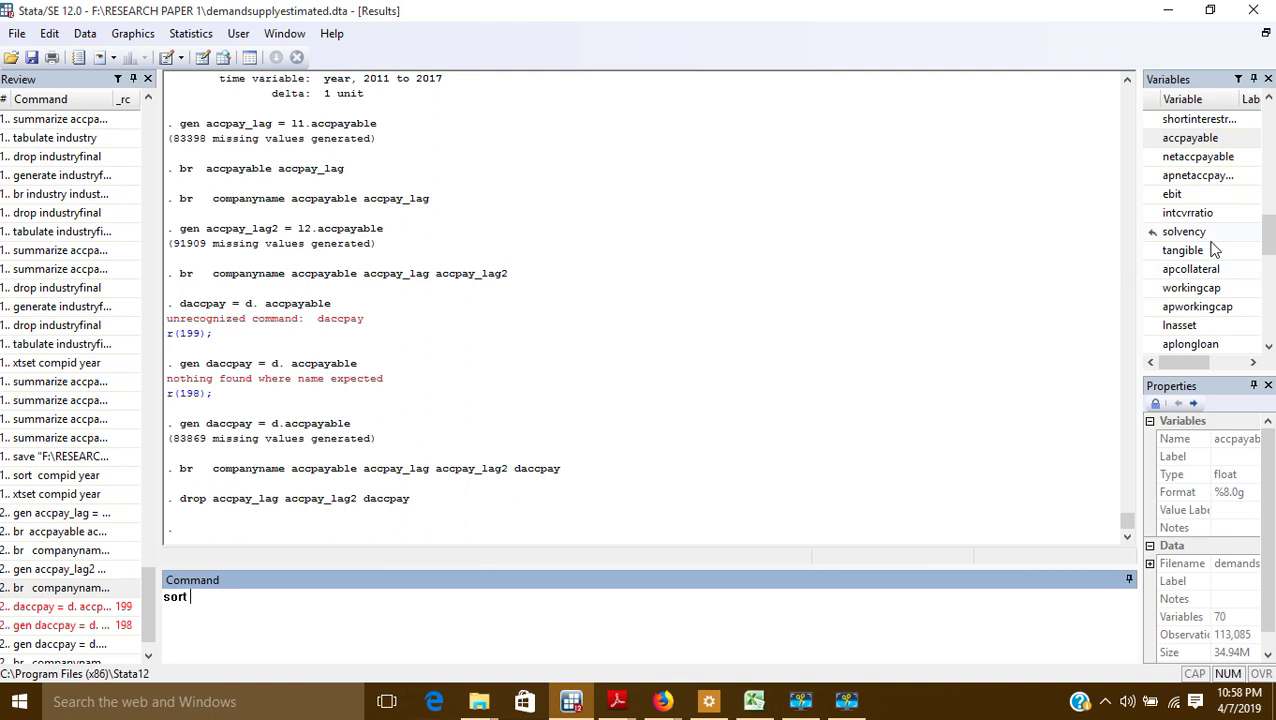
{"action": "scroll", "coordinate": [1215, 270], "scroll_direction": "down", "scroll_amount": 2}
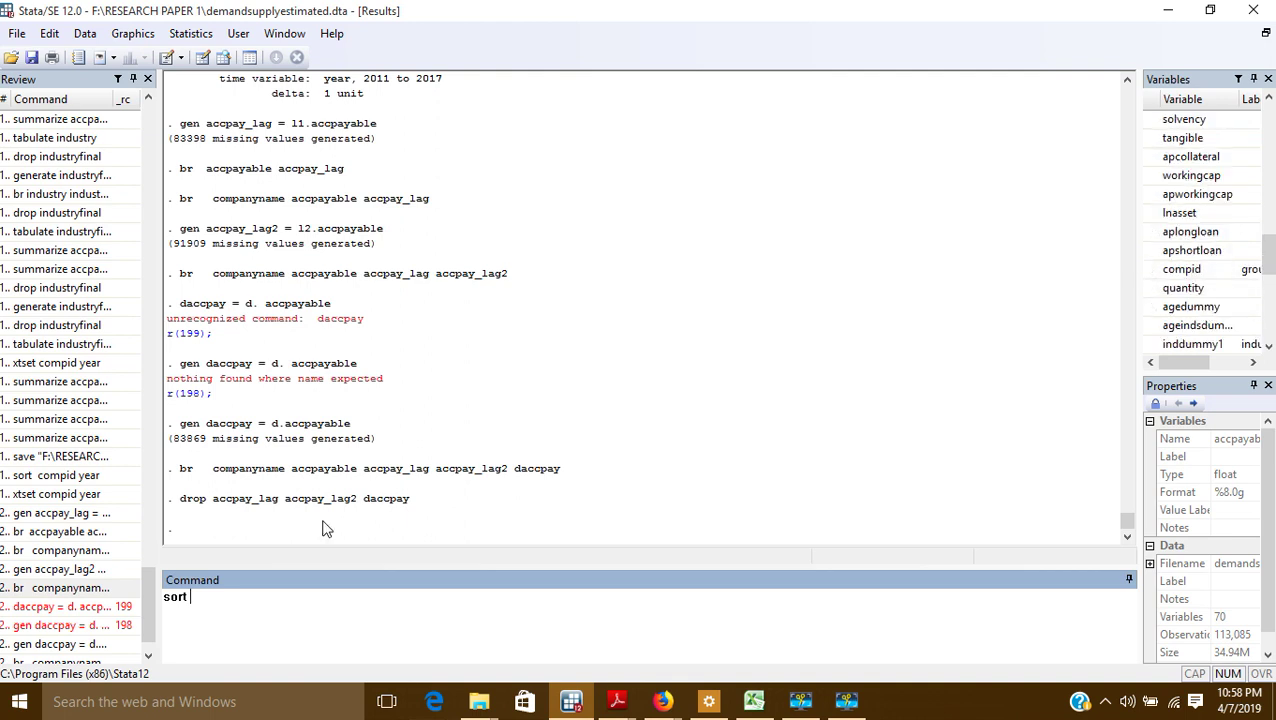
- Add compid and year from the Variables list and run sort compid year
{"action": "type", "text": "c"}
{"action": "key", "text": "BackSpace"}
{"action": "left_click", "coordinate": [1193, 270]}
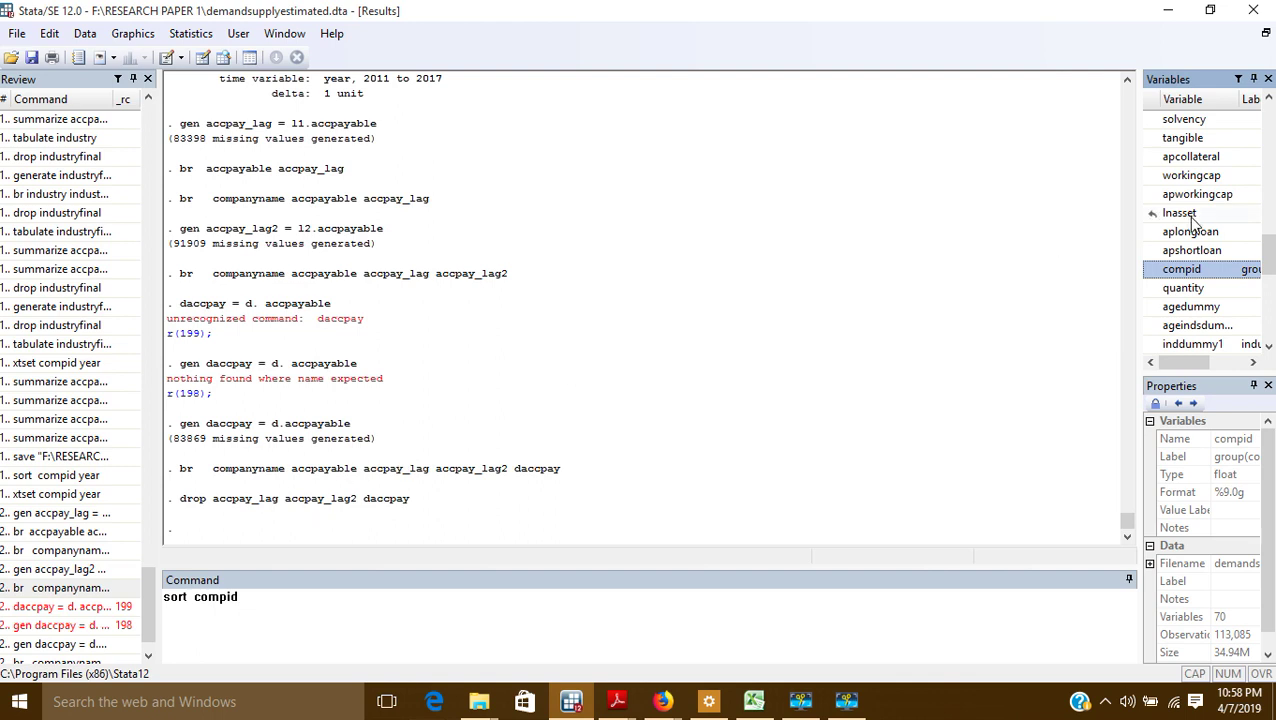
{"action": "scroll", "coordinate": [1251, 276], "scroll_direction": "up", "scroll_amount": 9}
{"action": "scroll", "coordinate": [1190, 240], "scroll_direction": "up", "scroll_amount": 4}
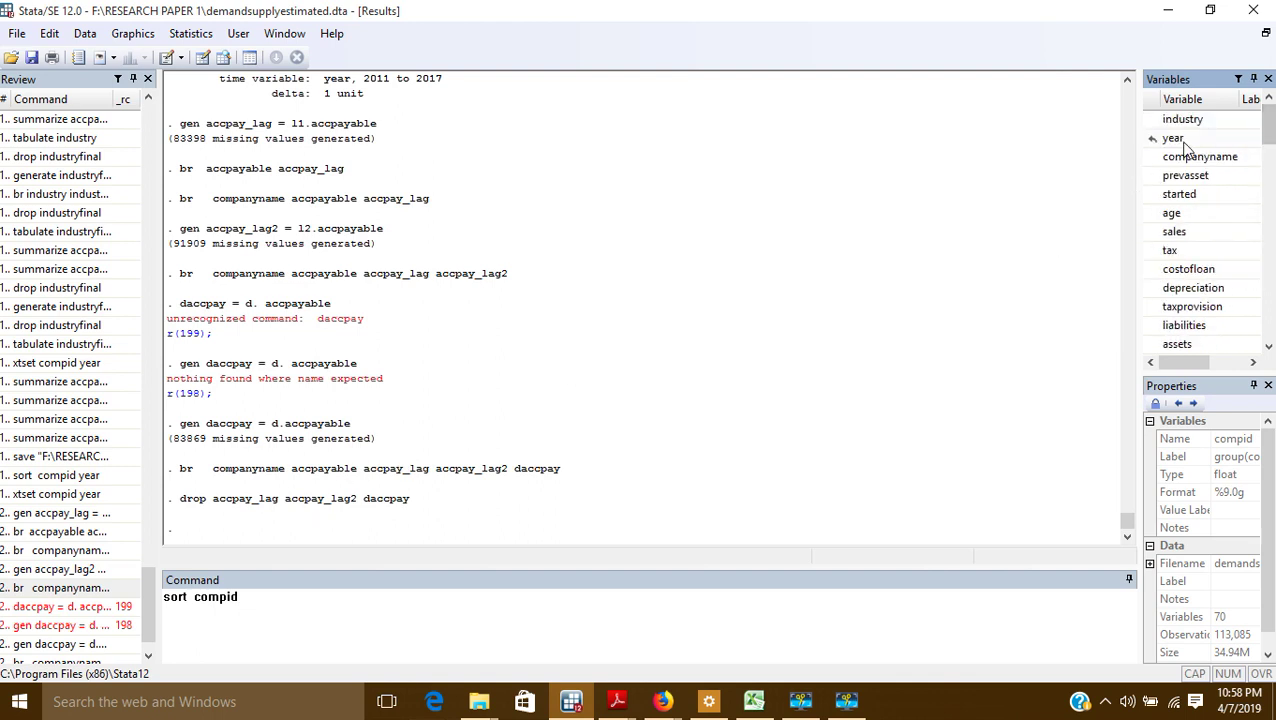
{"action": "left_click", "coordinate": [1172, 138]}
{"action": "key", "text": "Return"}
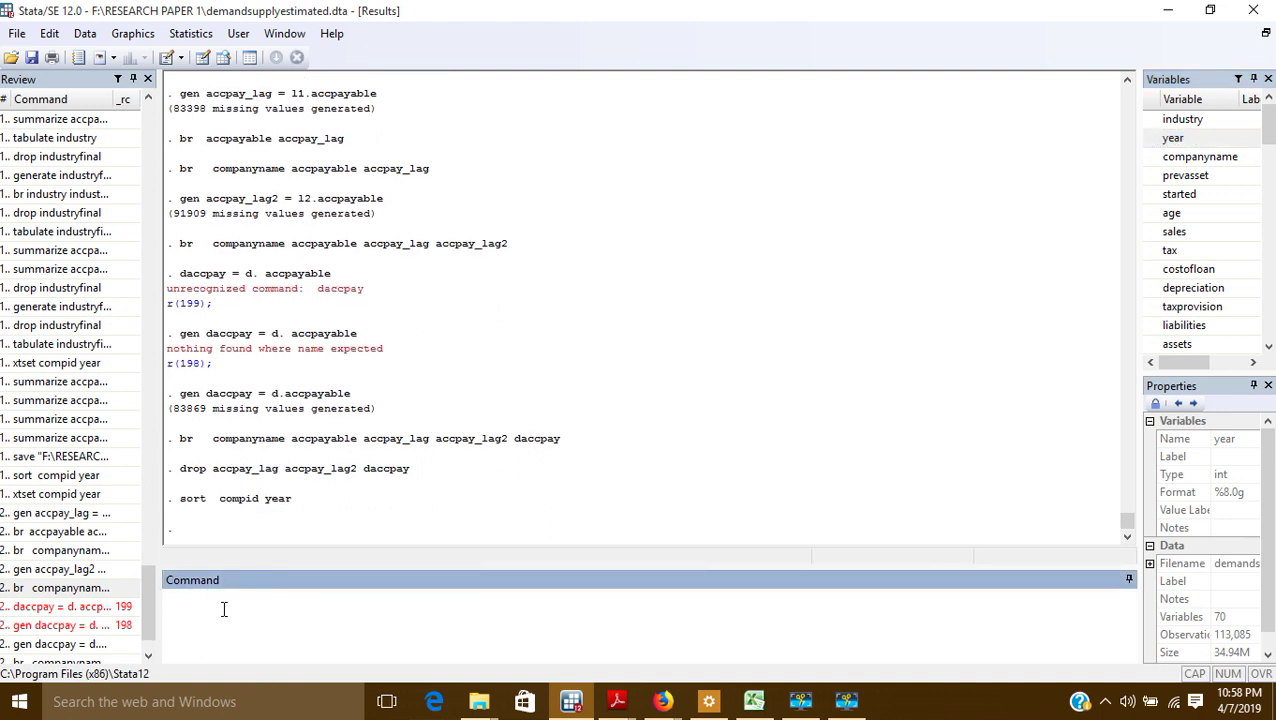
- Run xtset compid year, confirming a strongly balanced panel spanning 2011 to 2017
{"action": "type", "text": "xtset compid year"}
{"action": "key", "text": "Return"}
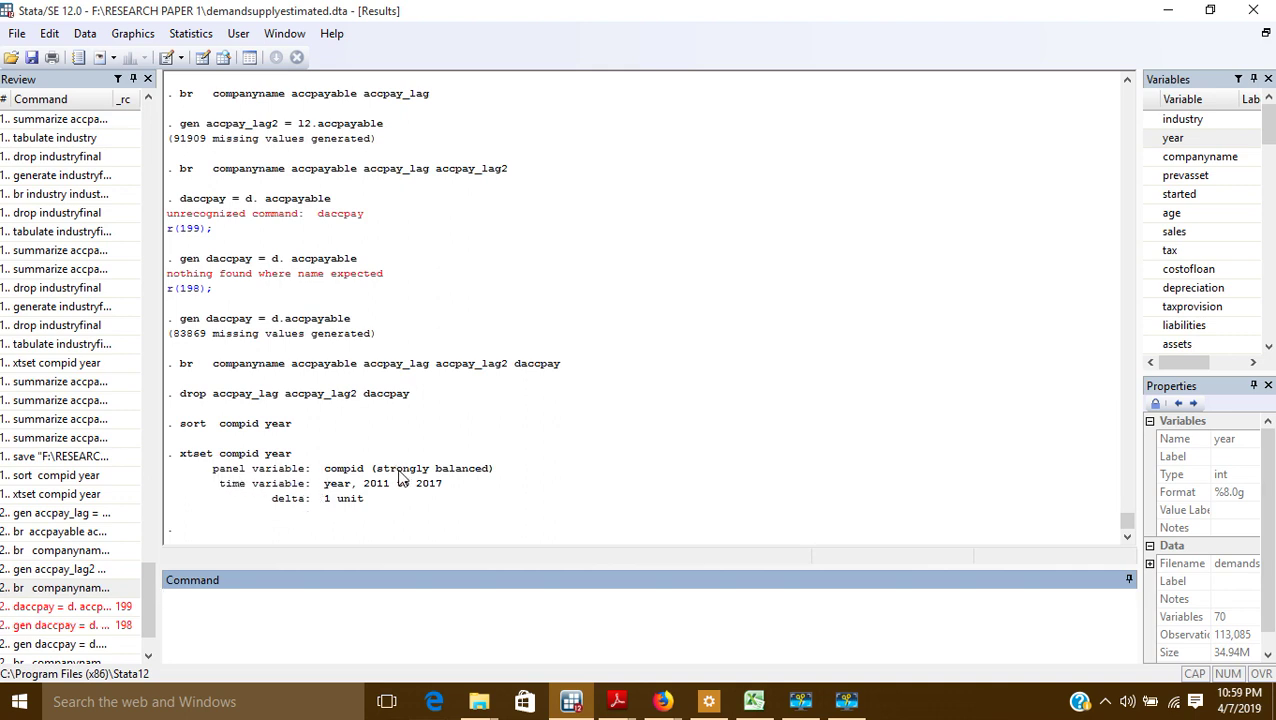
{"action": "left_click_drag", "start_coordinate": [374, 472], "coordinate": [486, 475]}
{"action": "left_click_drag", "start_coordinate": [363, 485], "coordinate": [447, 485]}
{"action": "left_click", "coordinate": [335, 514]}
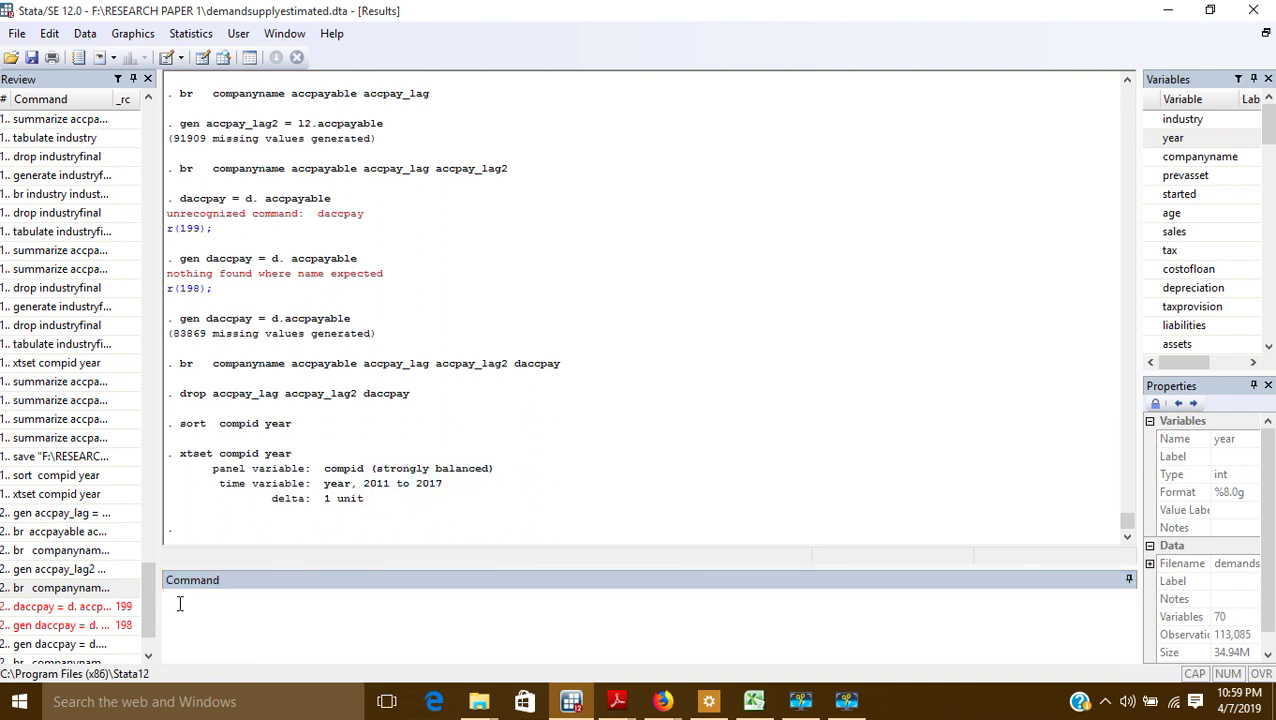
{"action": "left_click", "coordinate": [186, 600]}
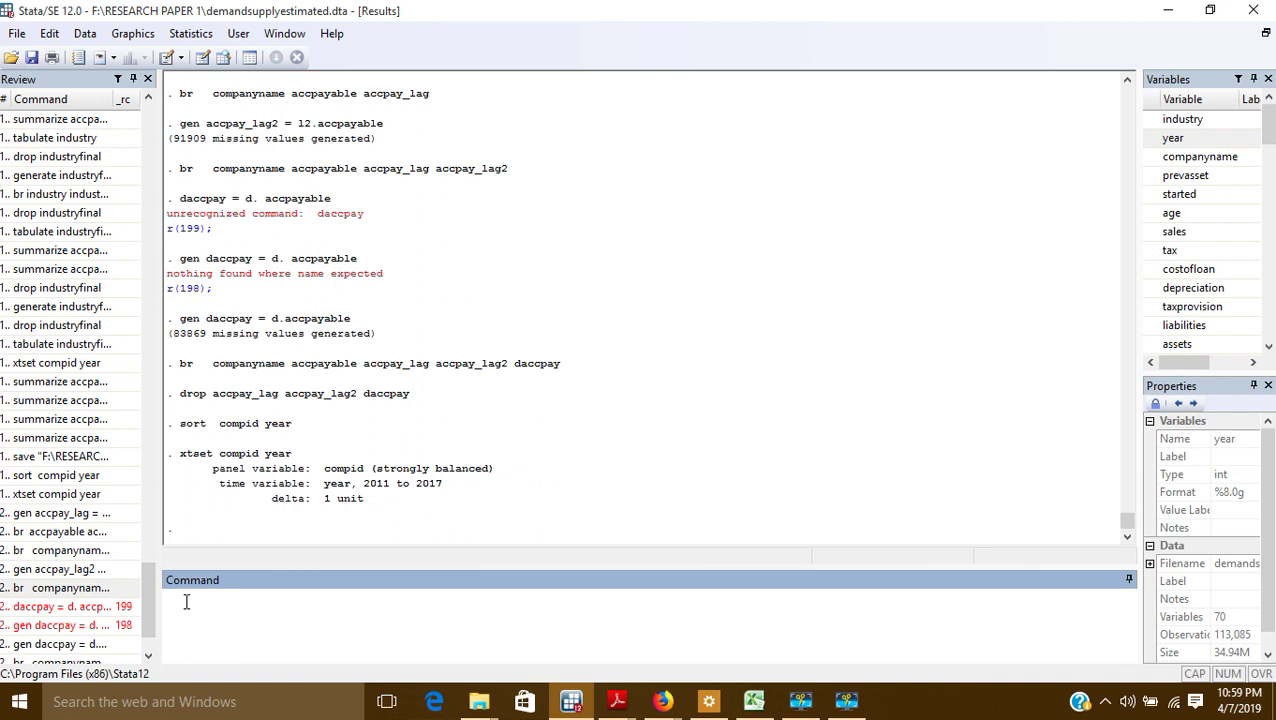
- Generate accpay_lag1 = l1.accpayable, the one-period lag of accpayable
{"action": "type", "text": "gen"}
{"action": "type", "text": "accpay_lag1 ="}
{"action": "type", "text": "l1."}
{"action": "left_click_drag", "start_coordinate": [1265, 125], "coordinate": [1270, 194]}
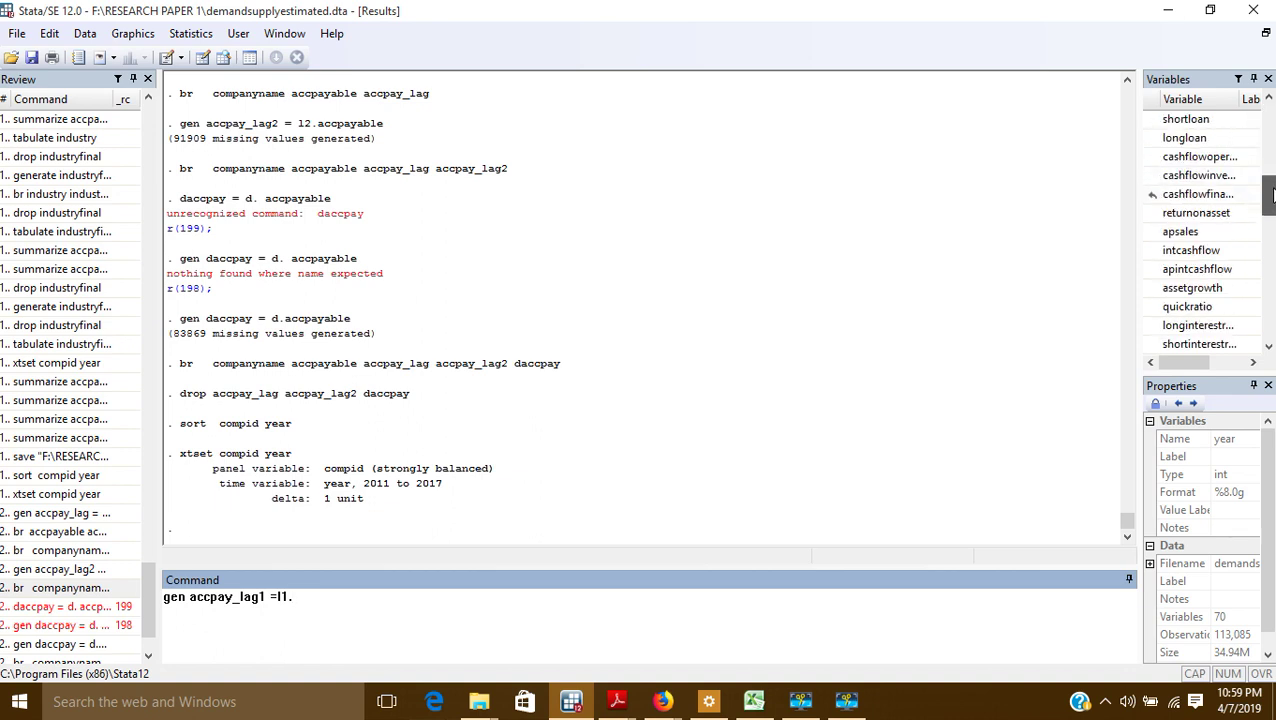
{"action": "scroll", "coordinate": [1183, 300], "scroll_direction": "down", "scroll_amount": 2}
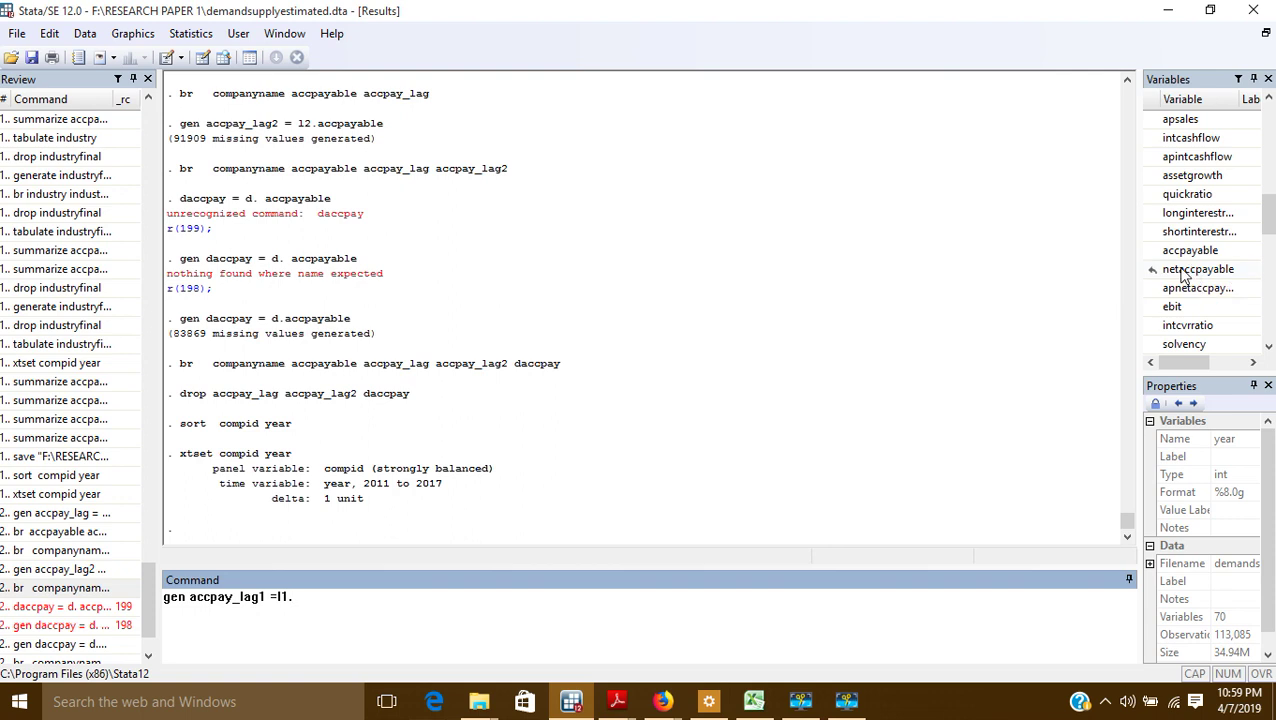
{"action": "left_click", "coordinate": [1187, 252]}
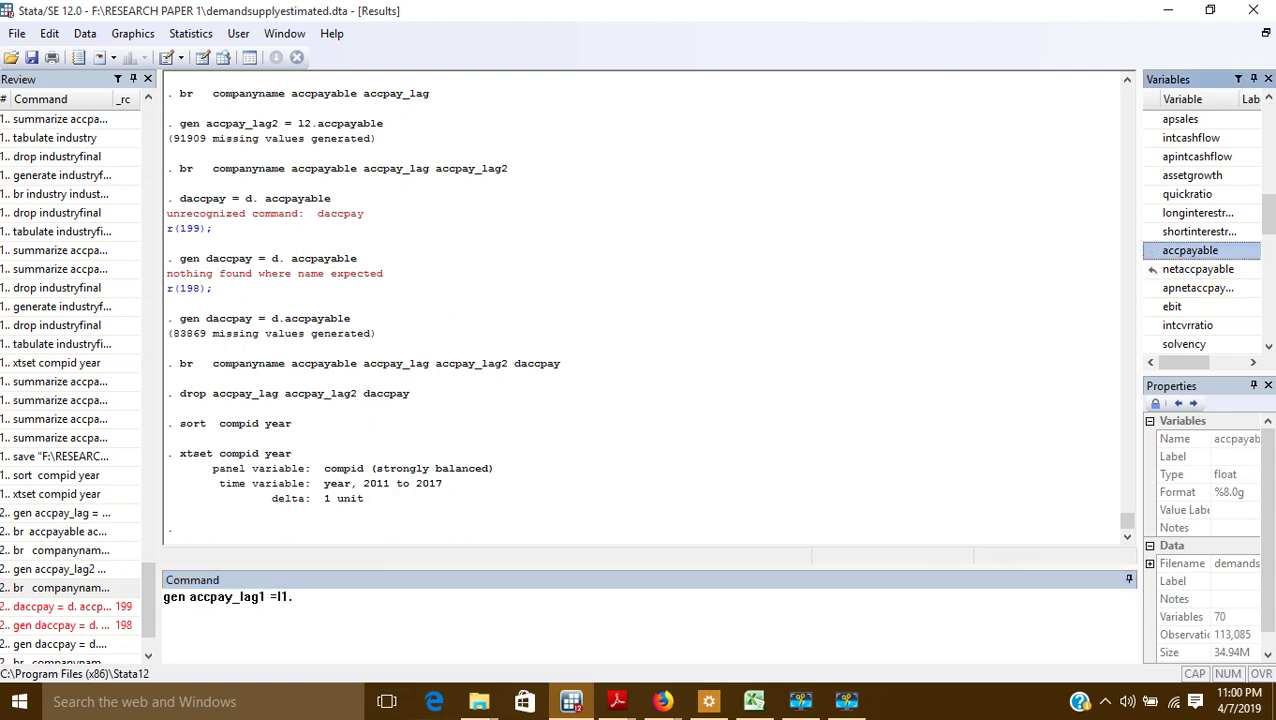
{"action": "double_click", "coordinate": [1208, 250]}
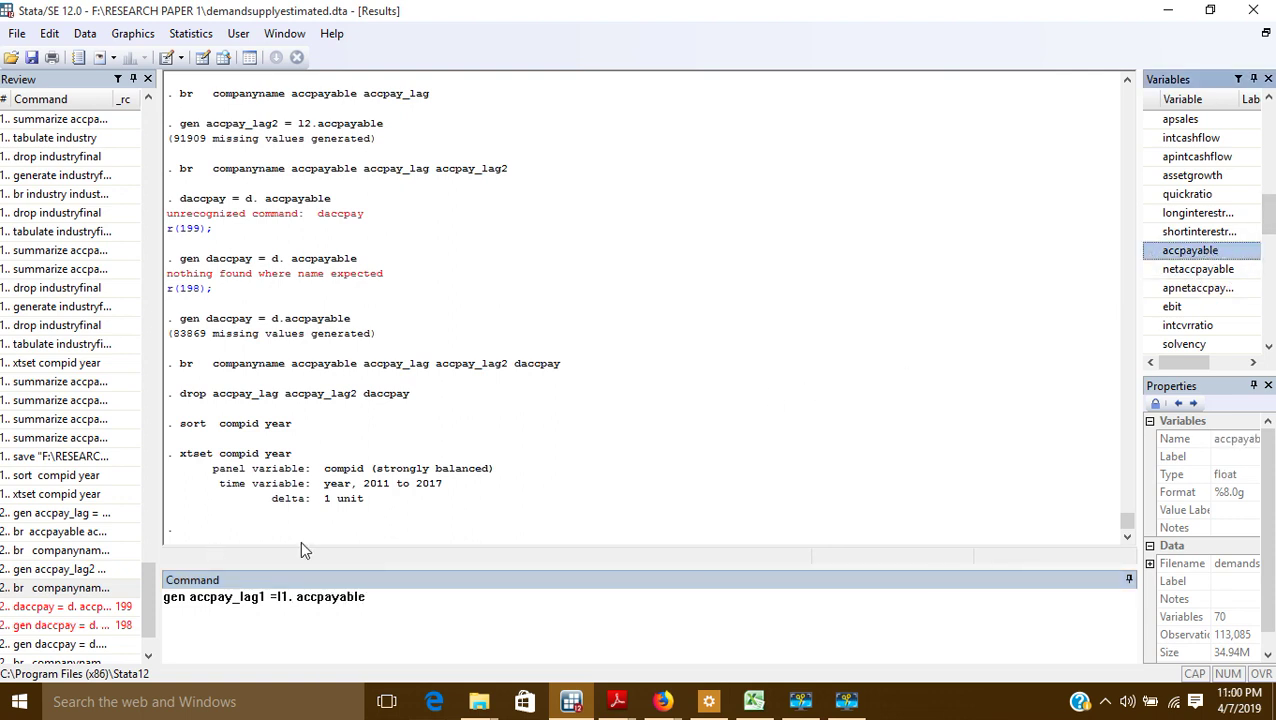
{"action": "left_click", "coordinate": [296, 598]}
{"action": "key", "text": "BackSpace"}
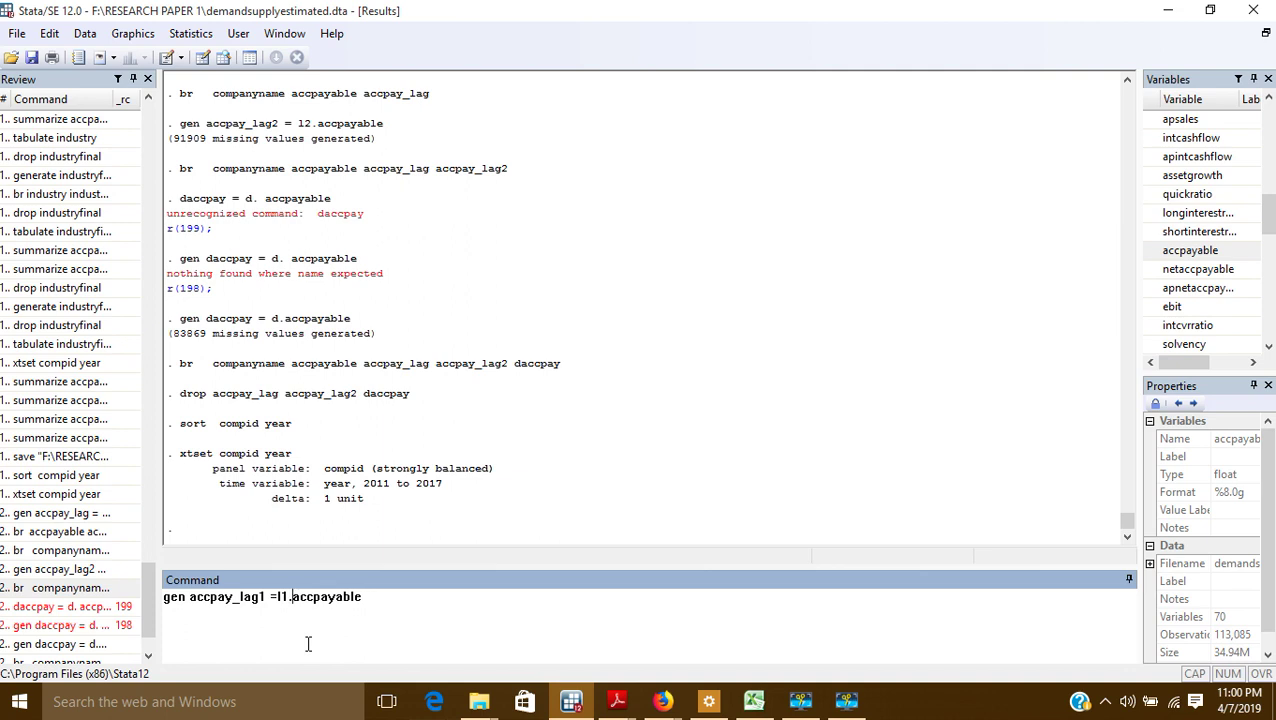
{"action": "left_click", "coordinate": [386, 595]}
{"action": "key", "text": "Return"}
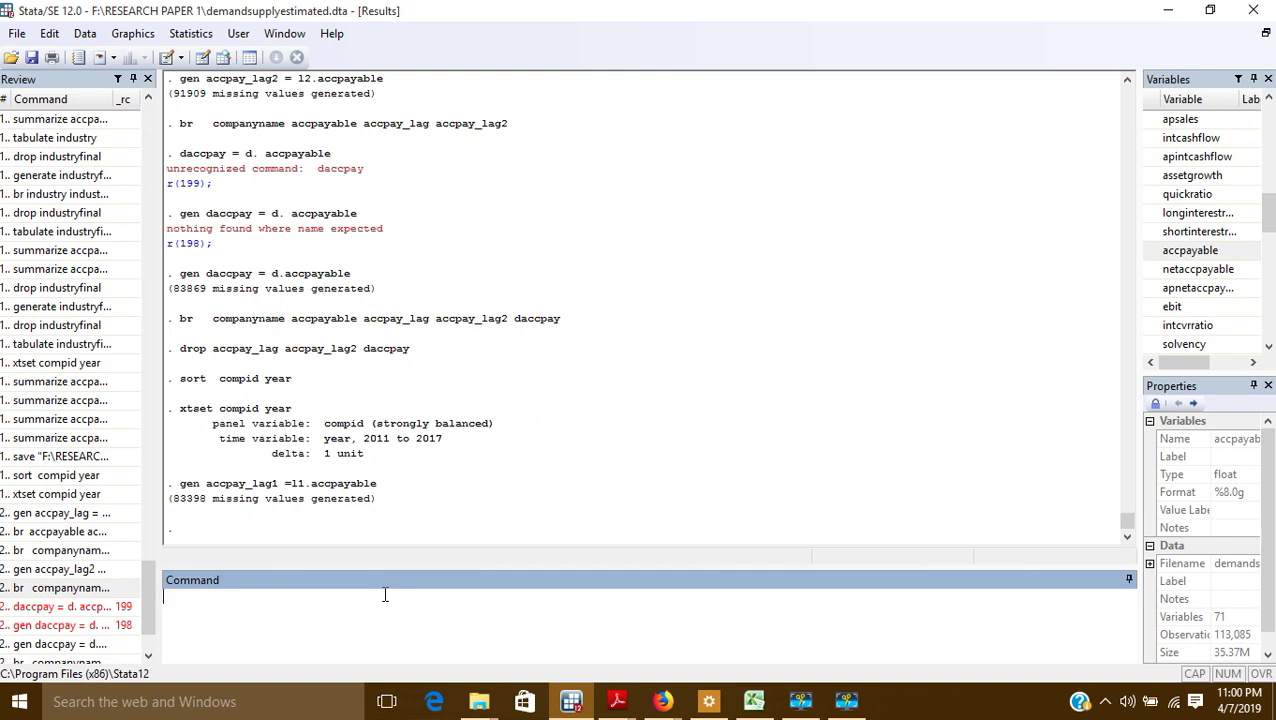
- Check the new accpay_lag1 column in the Data Editor, then start a br command
{"action": "left_click", "coordinate": [201, 58]}
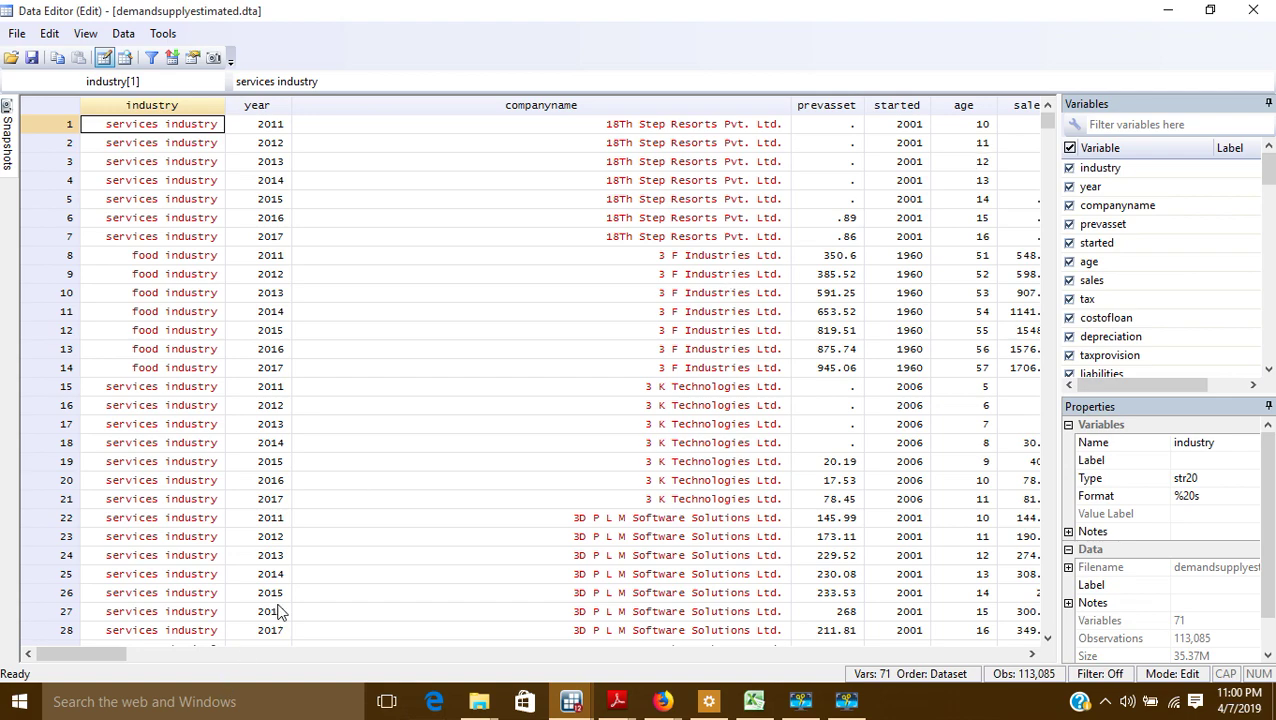
{"action": "left_click_drag", "start_coordinate": [118, 656], "coordinate": [965, 670]}
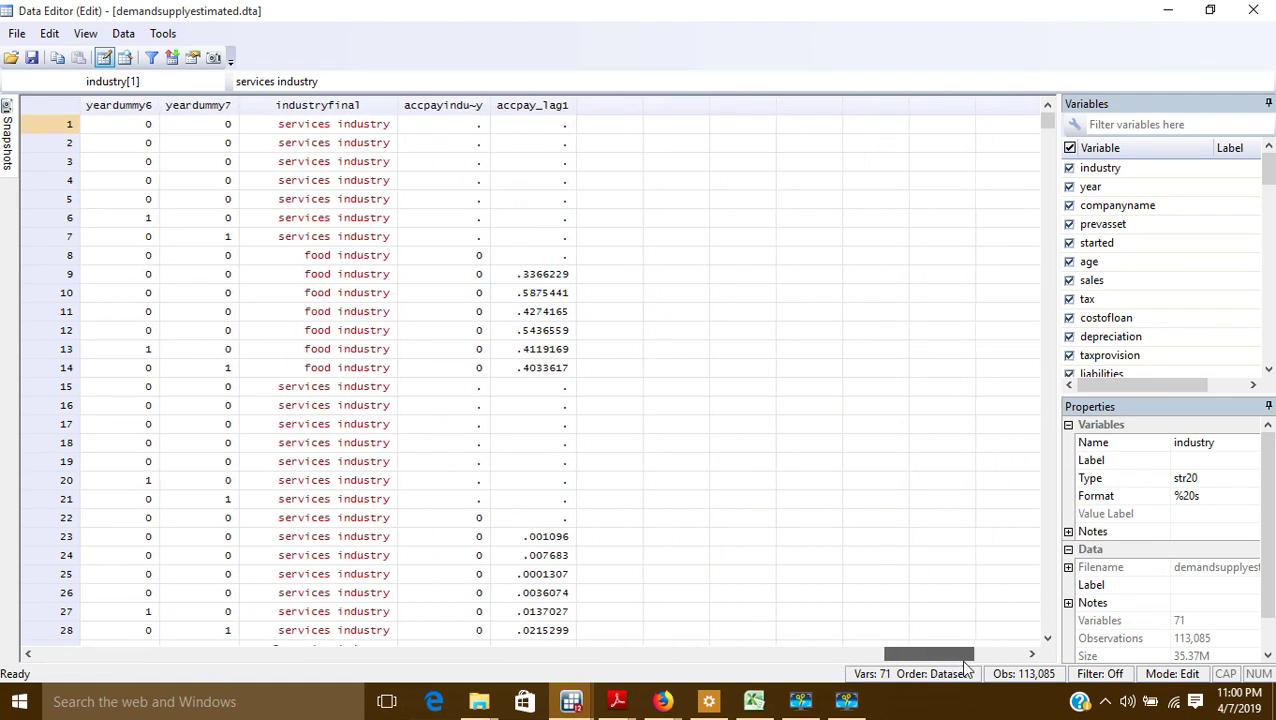
{"action": "scroll", "coordinate": [621, 385], "scroll_direction": "down", "scroll_amount": 6}
{"action": "scroll", "coordinate": [621, 388], "scroll_direction": "up", "scroll_amount": 6}
{"action": "left_click", "coordinate": [1253, 10]}
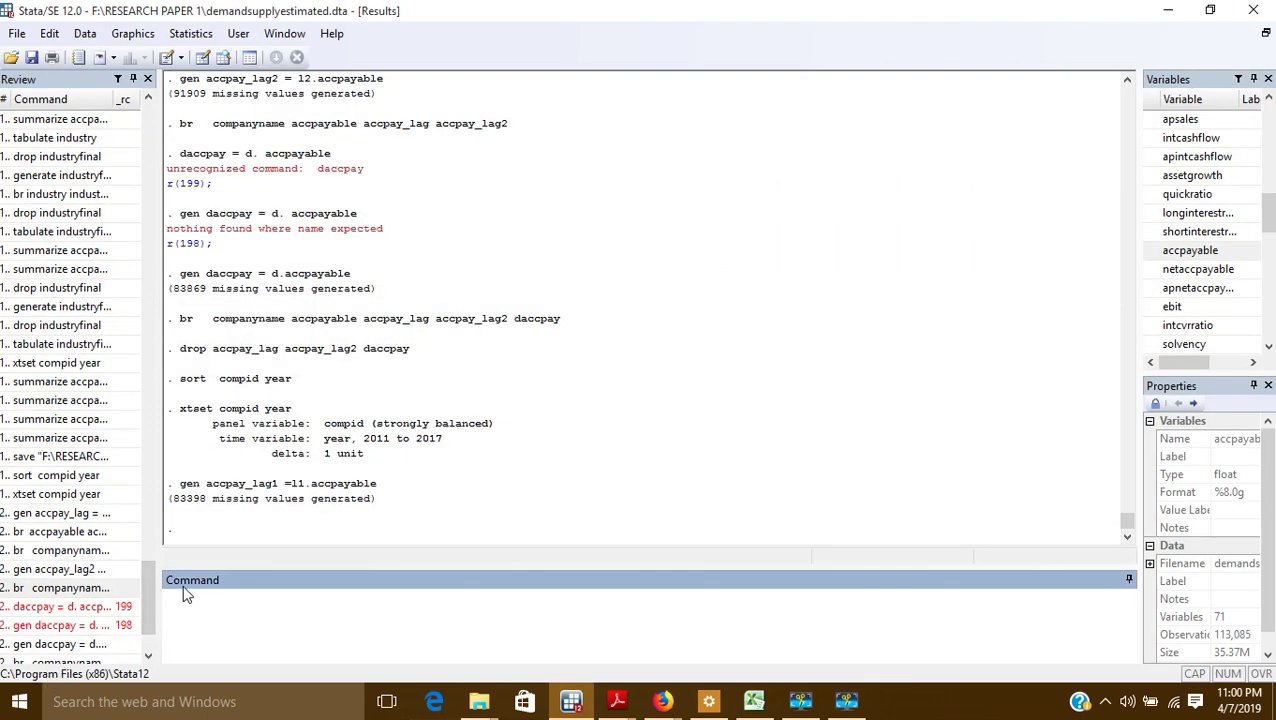
{"action": "type", "text": "br co"}
{"action": "key", "text": "BackSpace"}
{"action": "key", "text": "BackSpace"}
- Run br companyname accpayable accpay_lag1 to browse those three variables
{"action": "left_click_drag", "start_coordinate": [1266, 227], "coordinate": [1266, 130]}
{"action": "left_click", "coordinate": [1200, 157]}
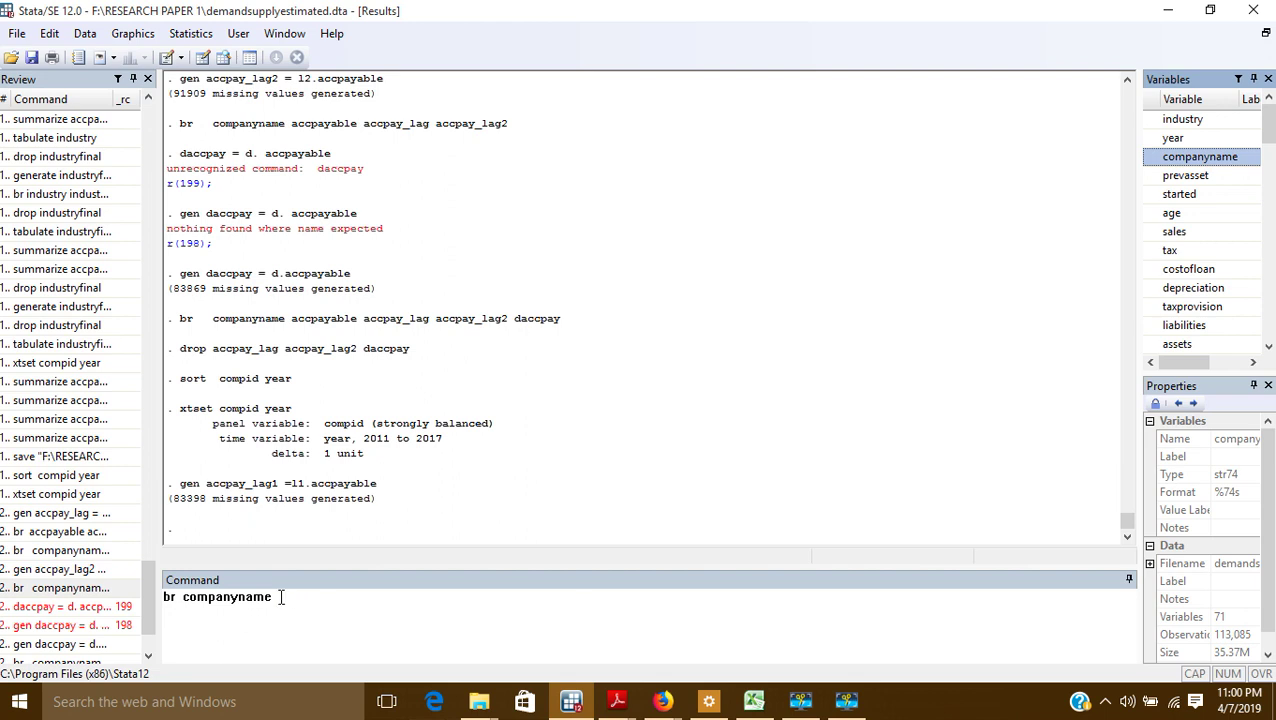
{"action": "left_click", "coordinate": [1268, 145]}
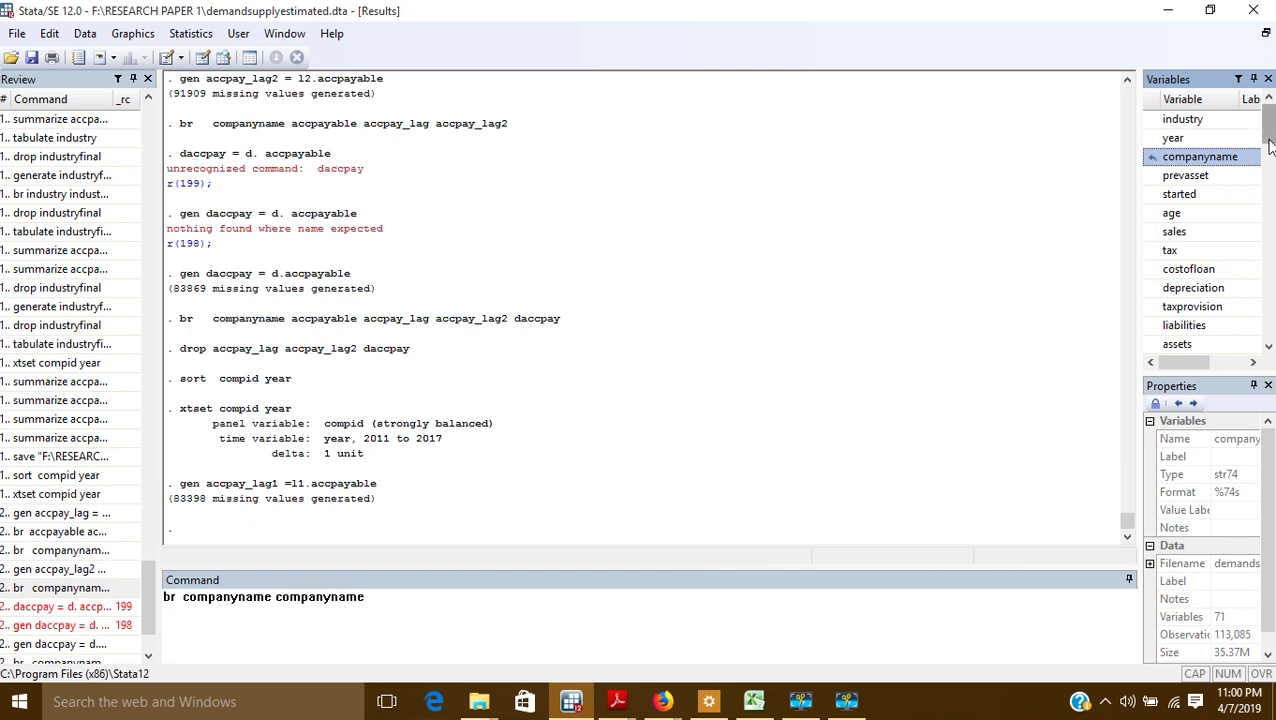
{"action": "key", "text": "BackSpace"}
{"action": "key", "text": "BackSpace"}
{"action": "key", "text": "BackSpace"}
{"action": "key", "text": "BackSpace"}
{"action": "key", "text": "BackSpace"}
{"action": "key", "text": "BackSpace"}
{"action": "key", "text": "BackSpace"}
{"action": "key", "text": "BackSpace"}
{"action": "key", "text": "BackSpace"}
{"action": "key", "text": "BackSpace"}
{"action": "key", "text": "BackSpace"}
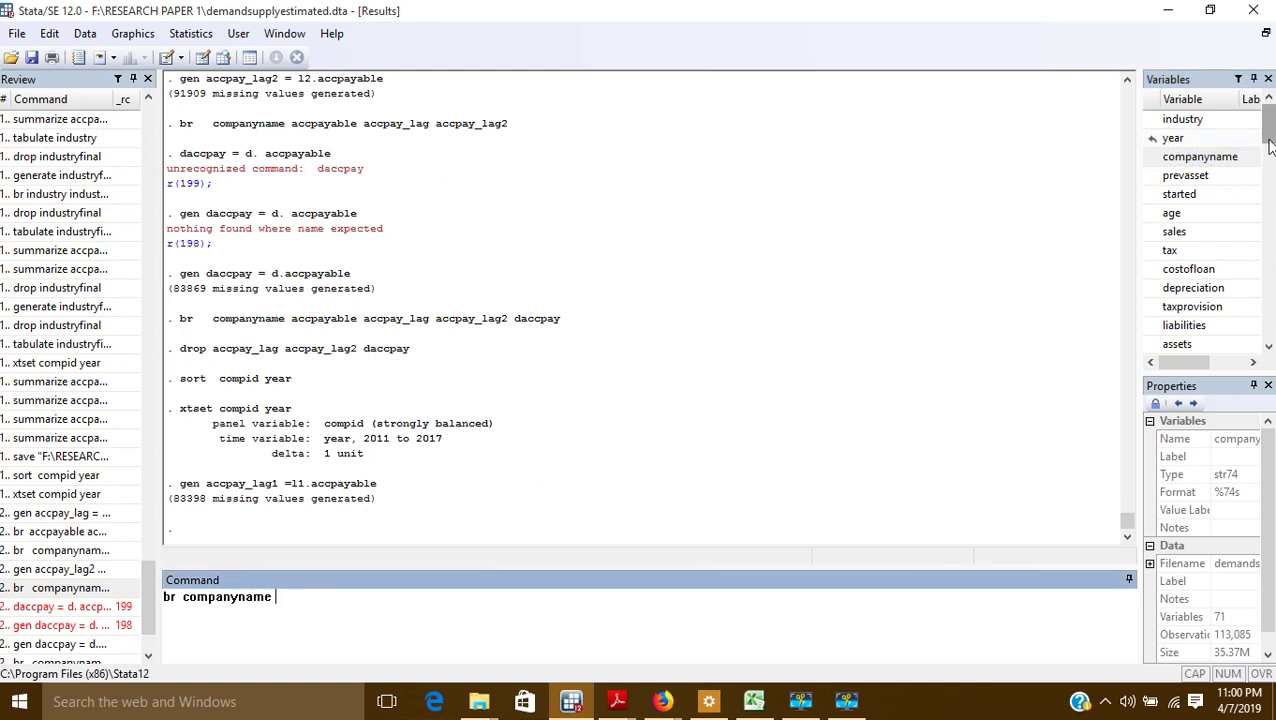
{"action": "type", "text": "accpayable accpay"}
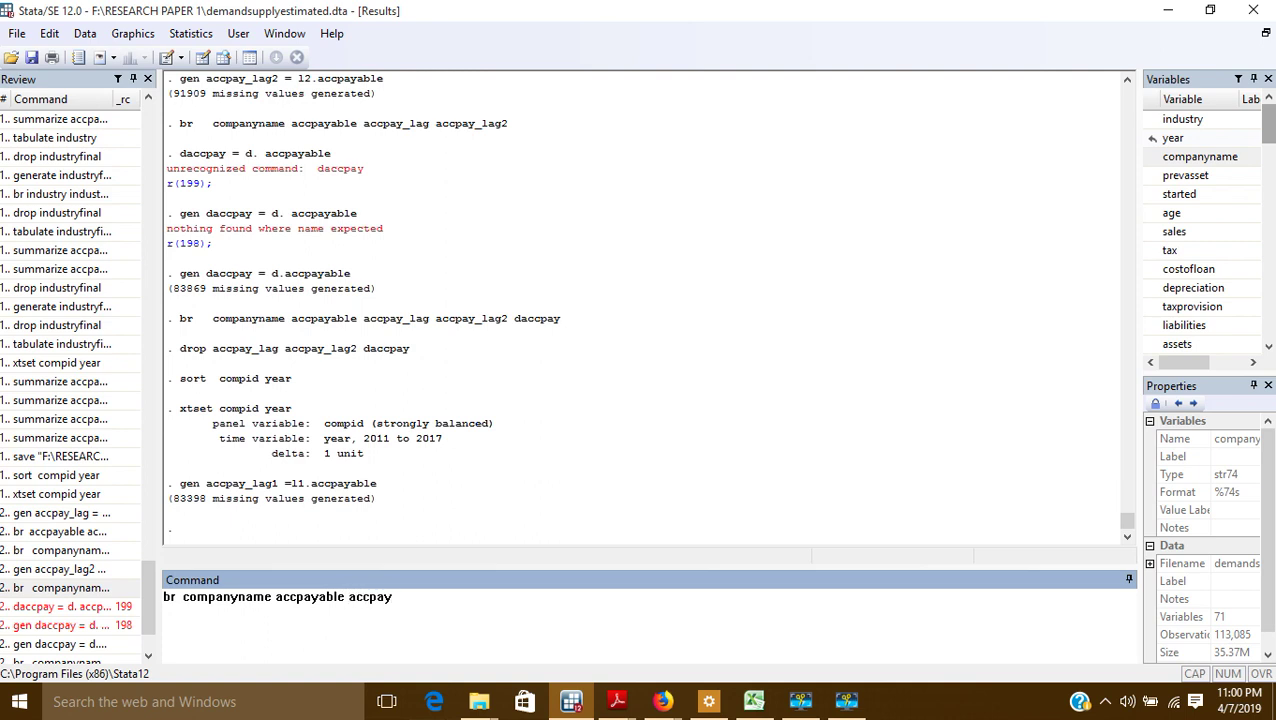
{"action": "type", "text": "lagd"}
{"action": "type", "text": "1"}
{"action": "key", "text": "BackSpace"}
{"action": "type", "text": "1"}
{"action": "key", "text": "Return"}
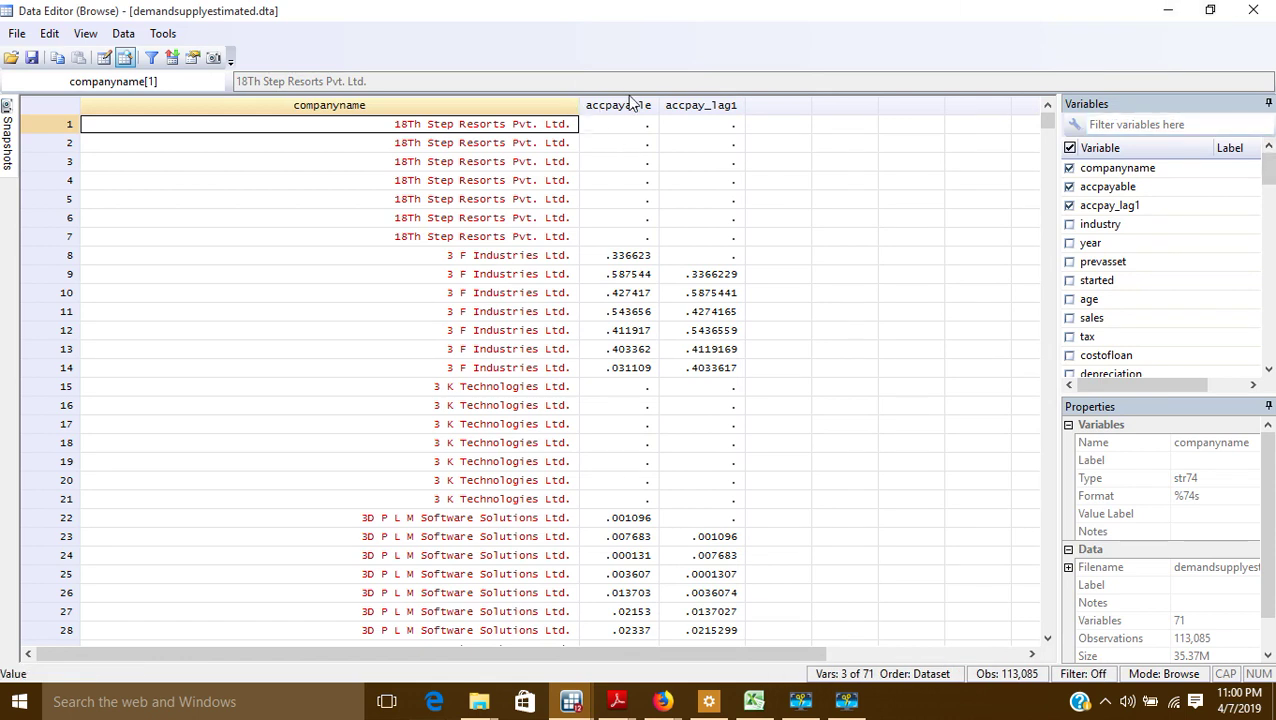
- Verify 3 F Industries' accpay_lag1 values in rows 9-12 match the prior row's accpayable
{"action": "left_click", "coordinate": [625, 256]}
{"action": "left_click", "coordinate": [702, 275]}
{"action": "left_click", "coordinate": [643, 279]}
{"action": "left_click", "coordinate": [697, 293]}
{"action": "left_click", "coordinate": [630, 295]}
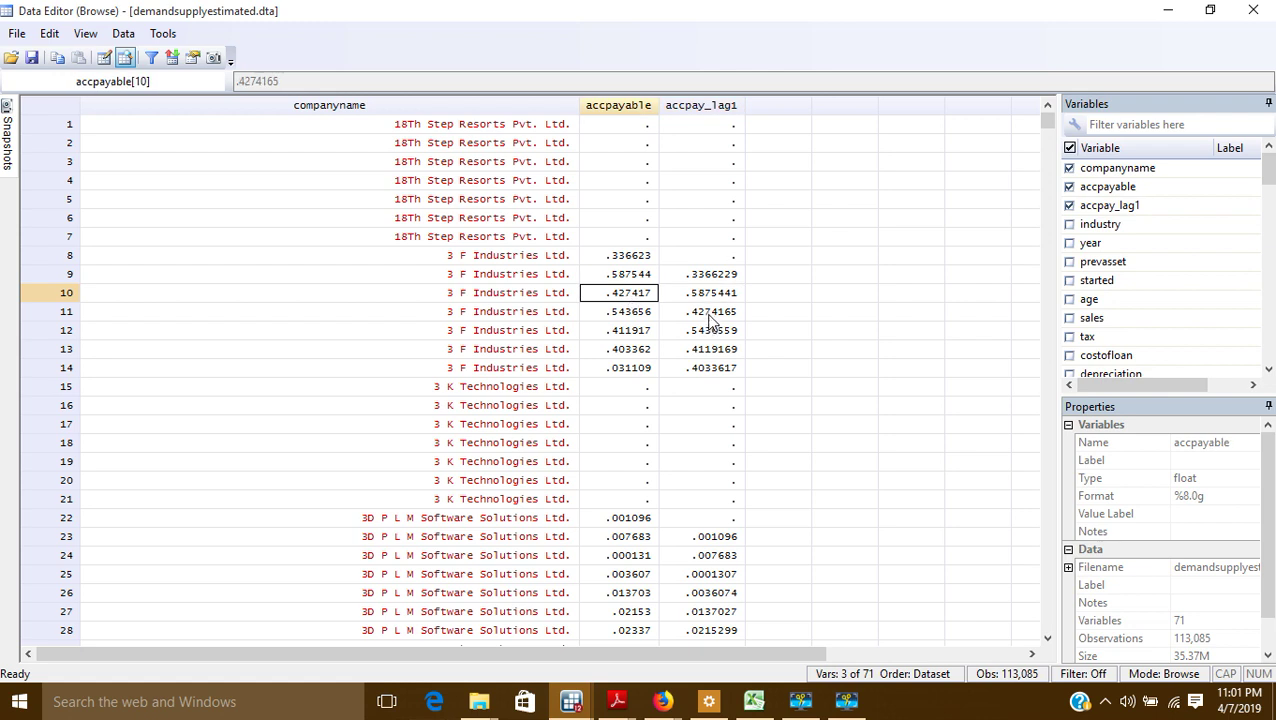
{"action": "left_click", "coordinate": [708, 316]}
{"action": "left_click", "coordinate": [632, 314]}
{"action": "left_click", "coordinate": [706, 332]}
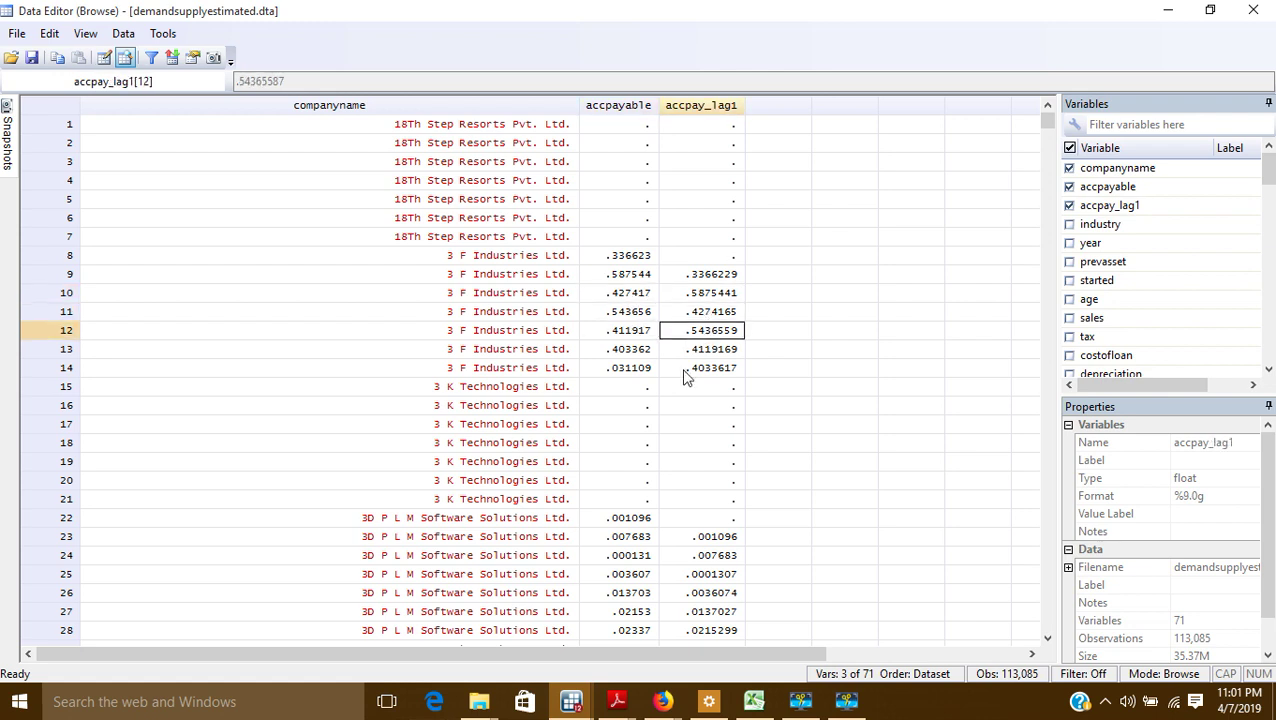
- Verify 3D P L M's accpay_lag1 values in rows 23-28 match the previous year's accpayable
{"action": "left_click", "coordinate": [632, 518]}
{"action": "left_click", "coordinate": [700, 537]}
{"action": "left_click", "coordinate": [632, 537]}
{"action": "left_click", "coordinate": [706, 556]}
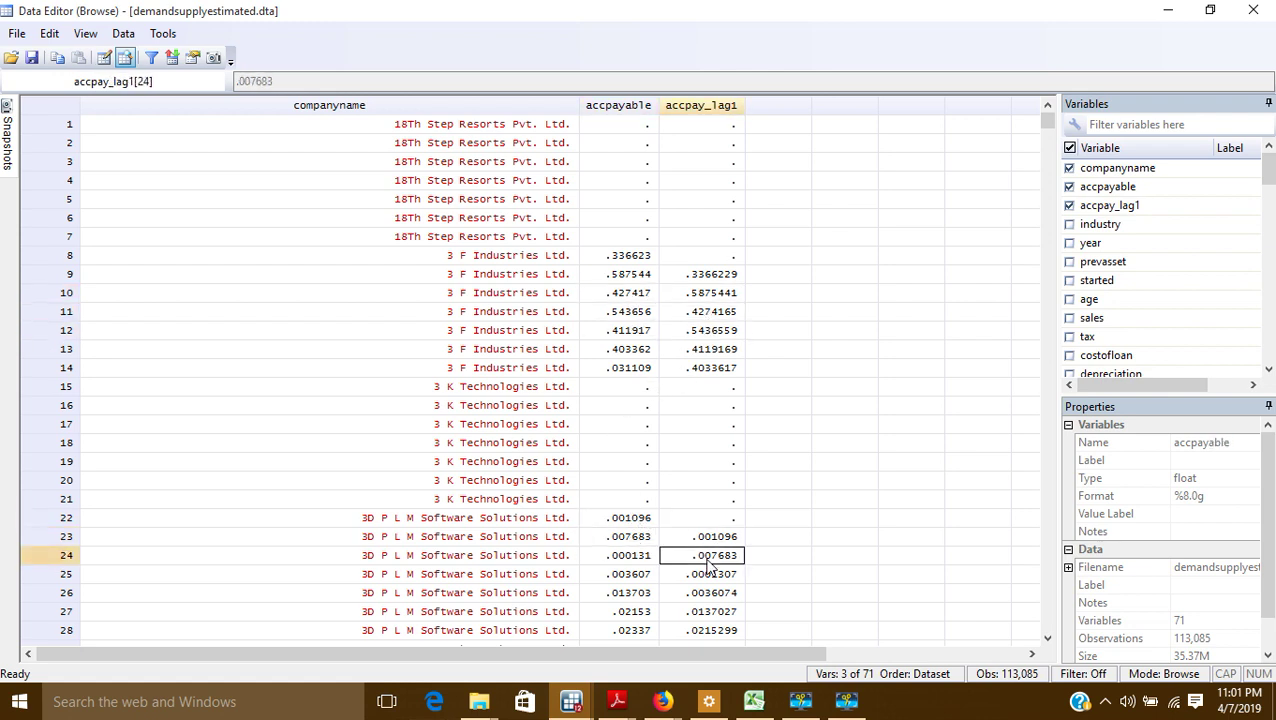
{"action": "left_click", "coordinate": [622, 575]}
{"action": "left_click", "coordinate": [710, 593]}
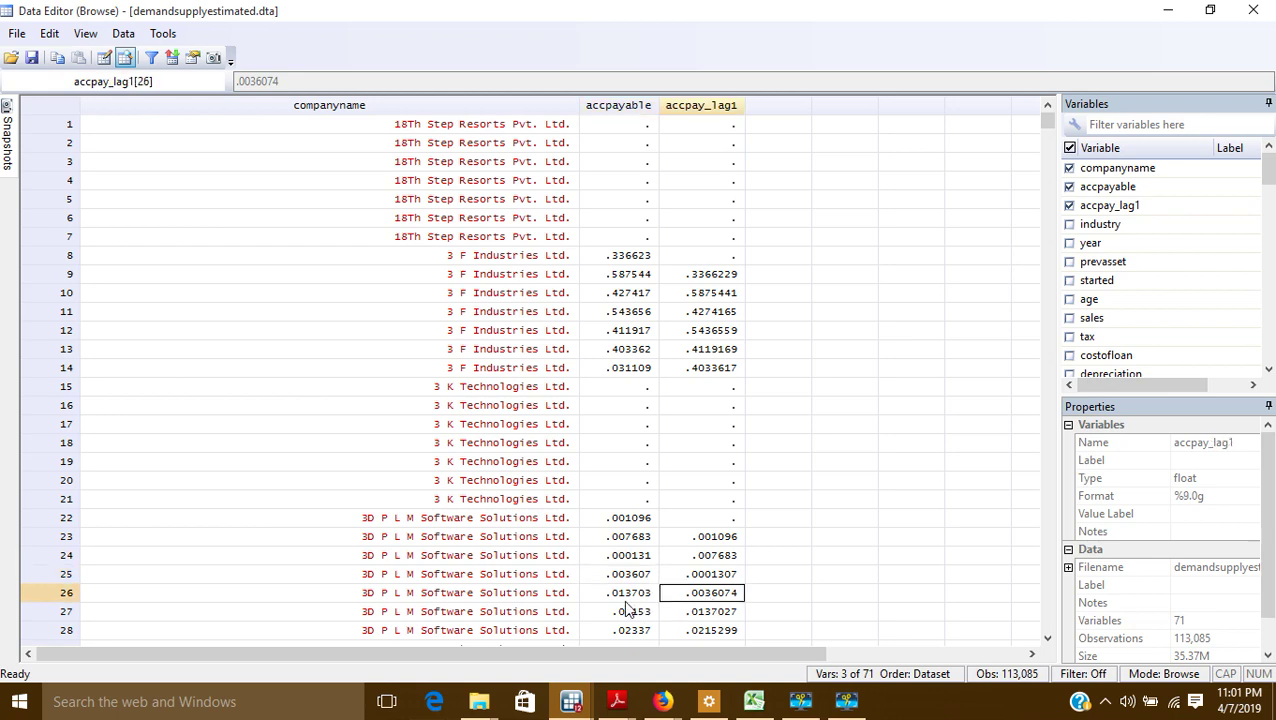
{"action": "left_click", "coordinate": [630, 611]}
{"action": "left_click", "coordinate": [708, 612]}
{"action": "scroll", "coordinate": [662, 540], "scroll_direction": "down", "scroll_amount": 2}
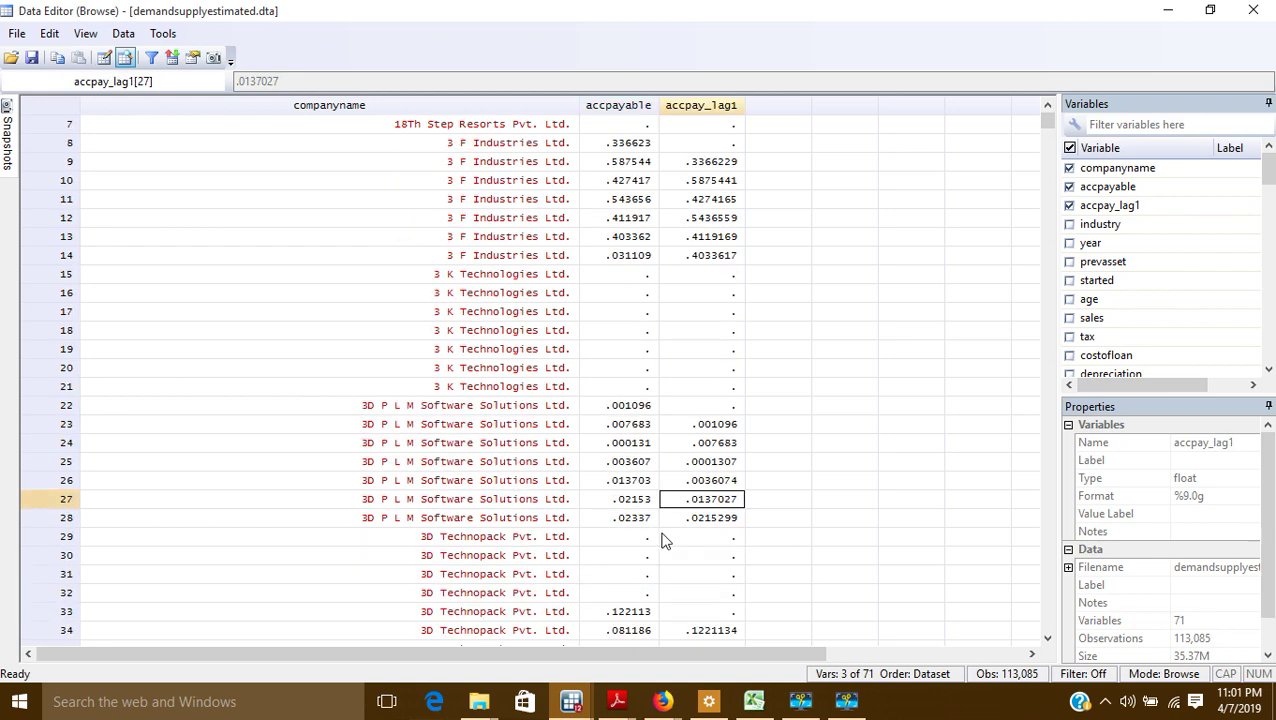
{"action": "left_click", "coordinate": [630, 499]}
{"action": "left_click", "coordinate": [710, 518]}
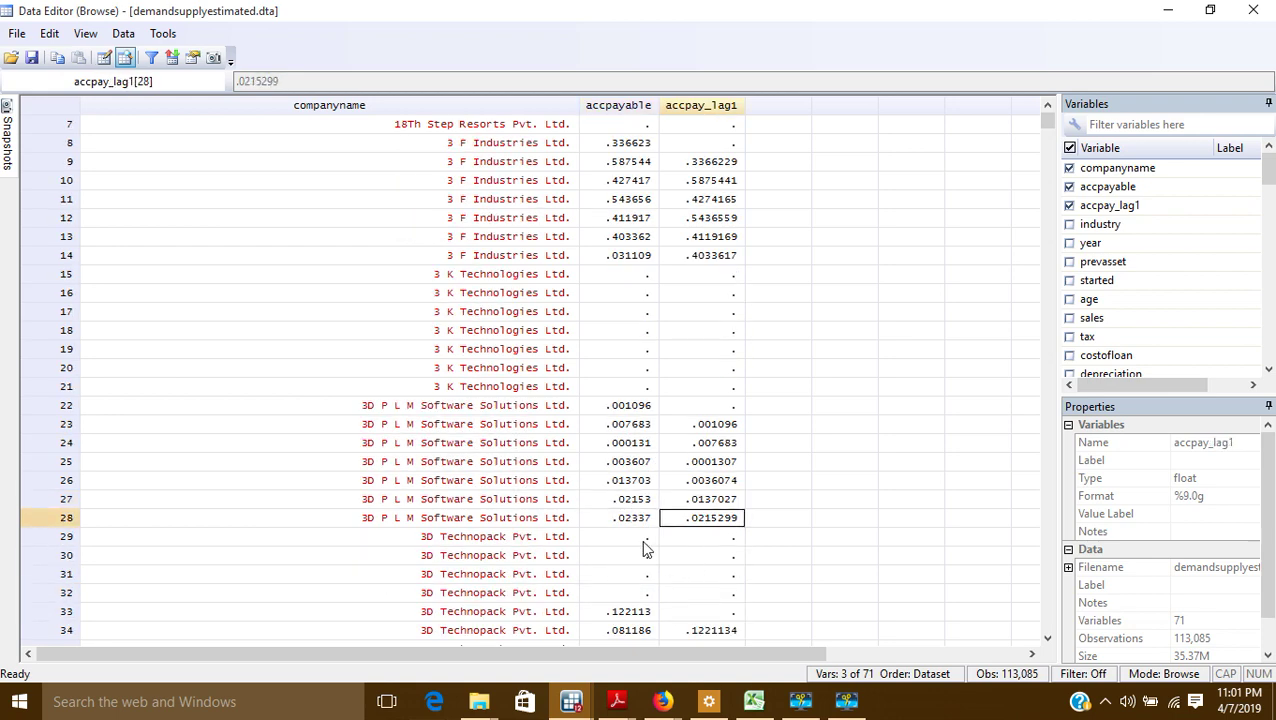
- Confirm 3D Technopack's row 34 lag equals row 33 accpayable, then close the Data Editor
{"action": "scroll", "coordinate": [645, 549], "scroll_direction": "down", "scroll_amount": 3}
{"action": "left_click", "coordinate": [630, 445]}
{"action": "left_click", "coordinate": [703, 464]}
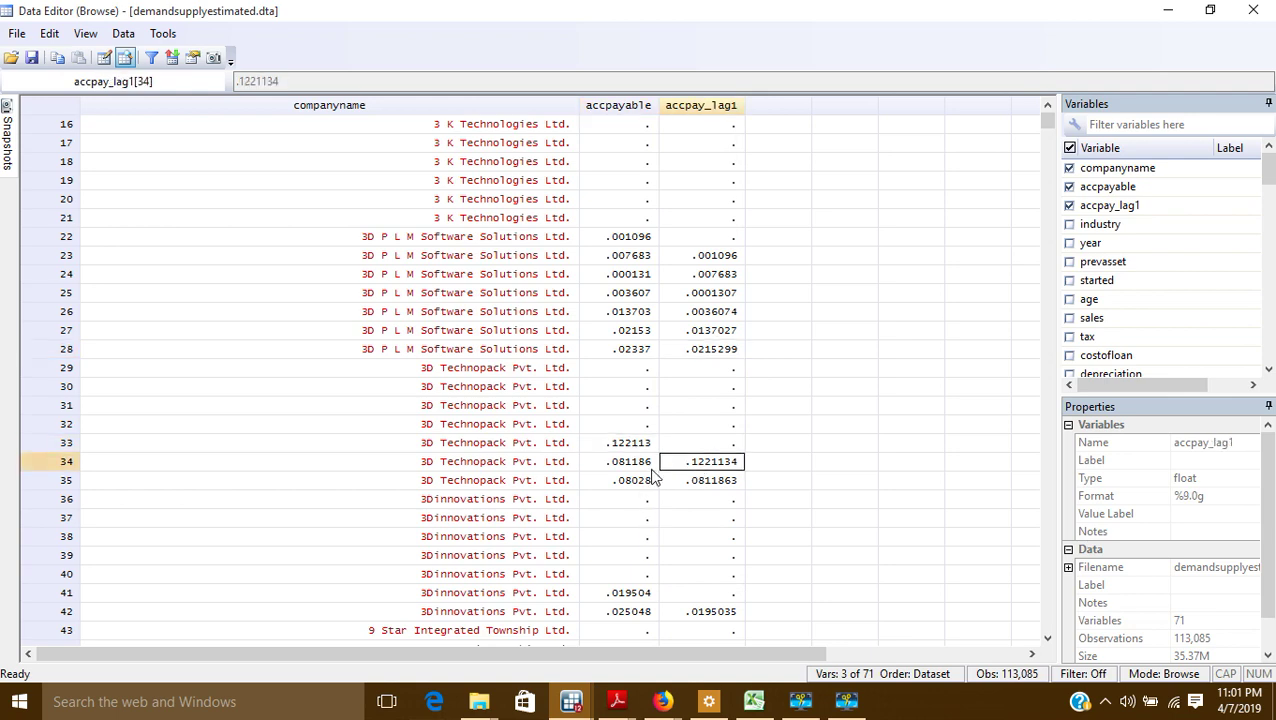
{"action": "scroll", "coordinate": [655, 480], "scroll_direction": "down", "scroll_amount": 11}
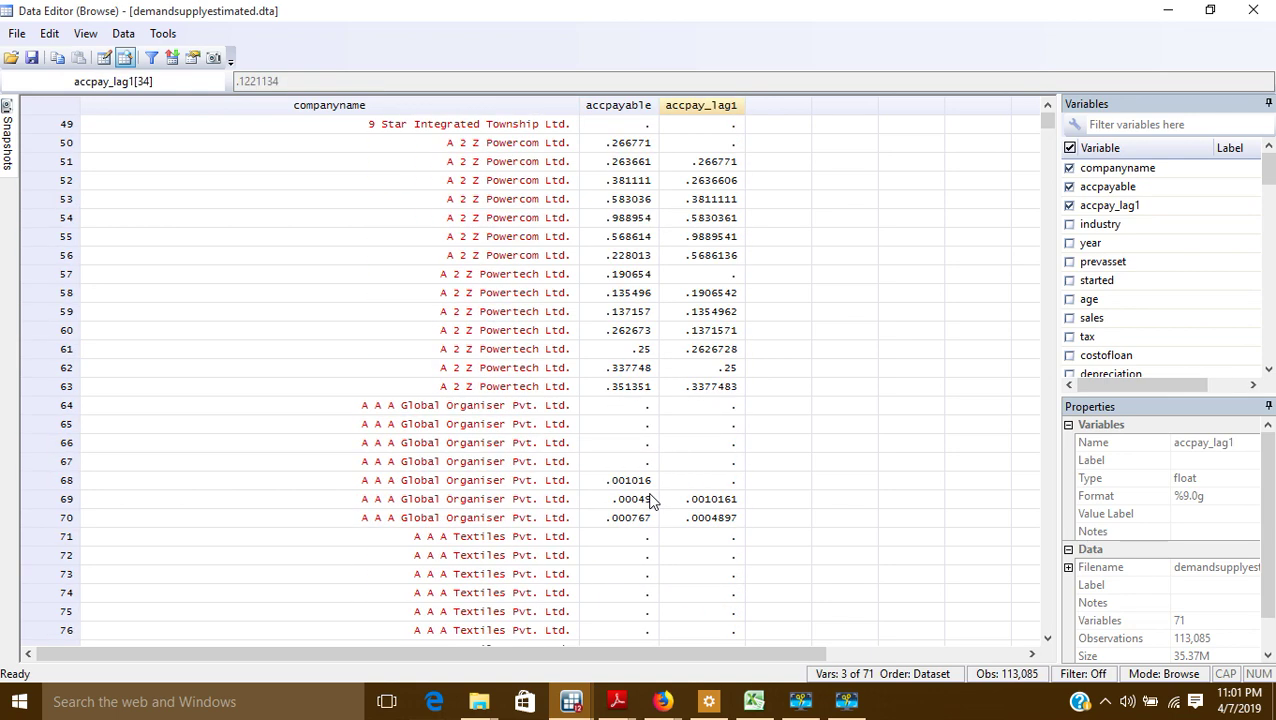
{"action": "scroll", "coordinate": [650, 500], "scroll_direction": "up", "scroll_amount": 10}
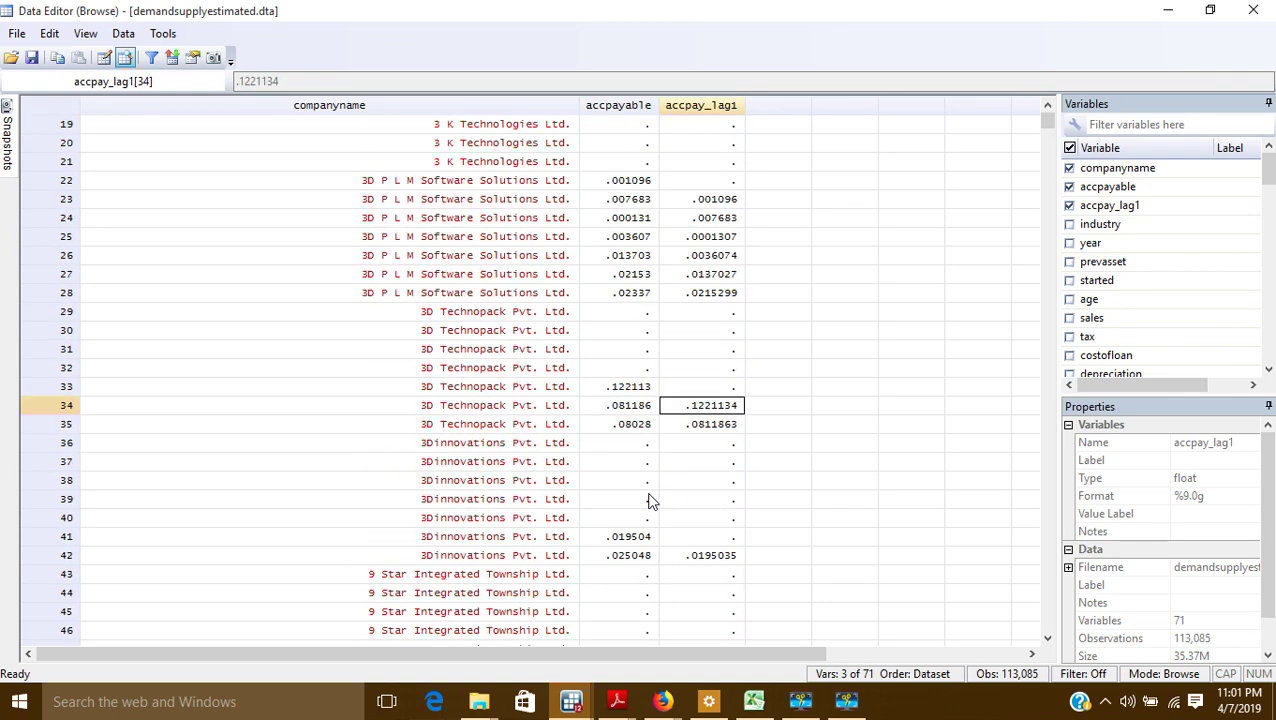
{"action": "left_click", "coordinate": [1253, 10]}
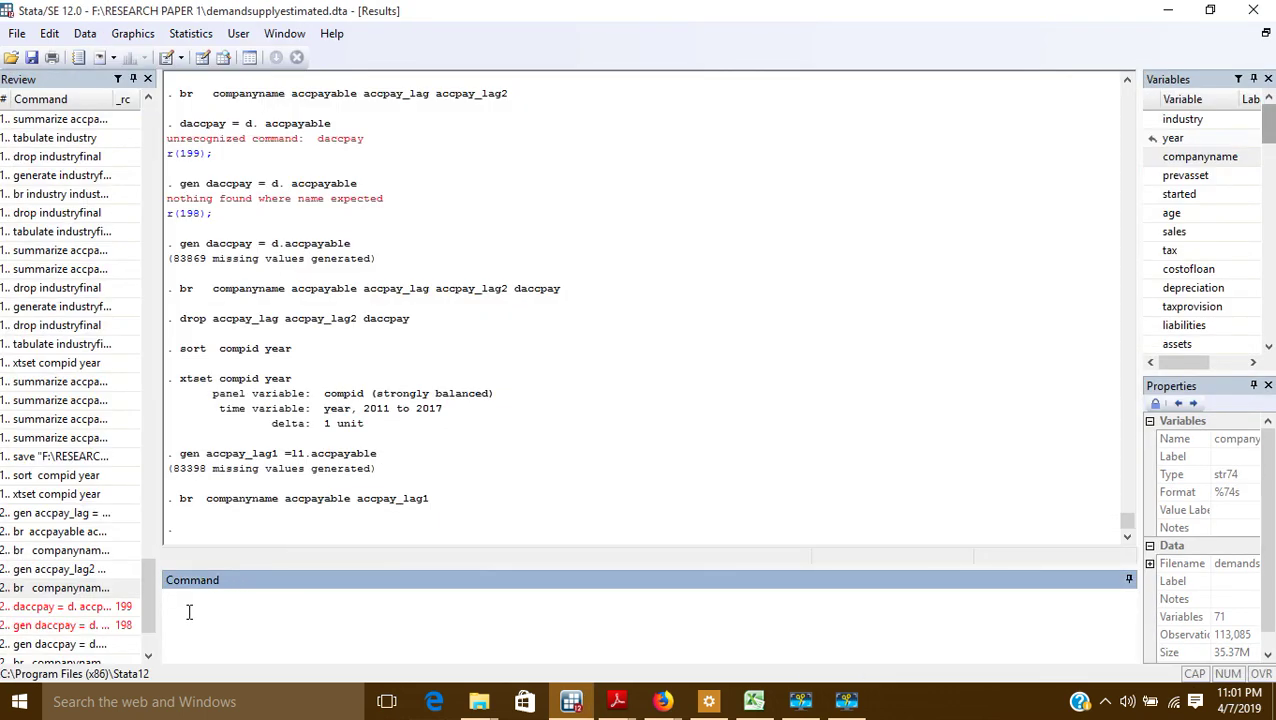
- Edit the recalled generate command into gen accpay_lag2 =l2.accpayable and run it
{"action": "left_click_drag", "start_coordinate": [152, 614], "coordinate": [152, 660]}
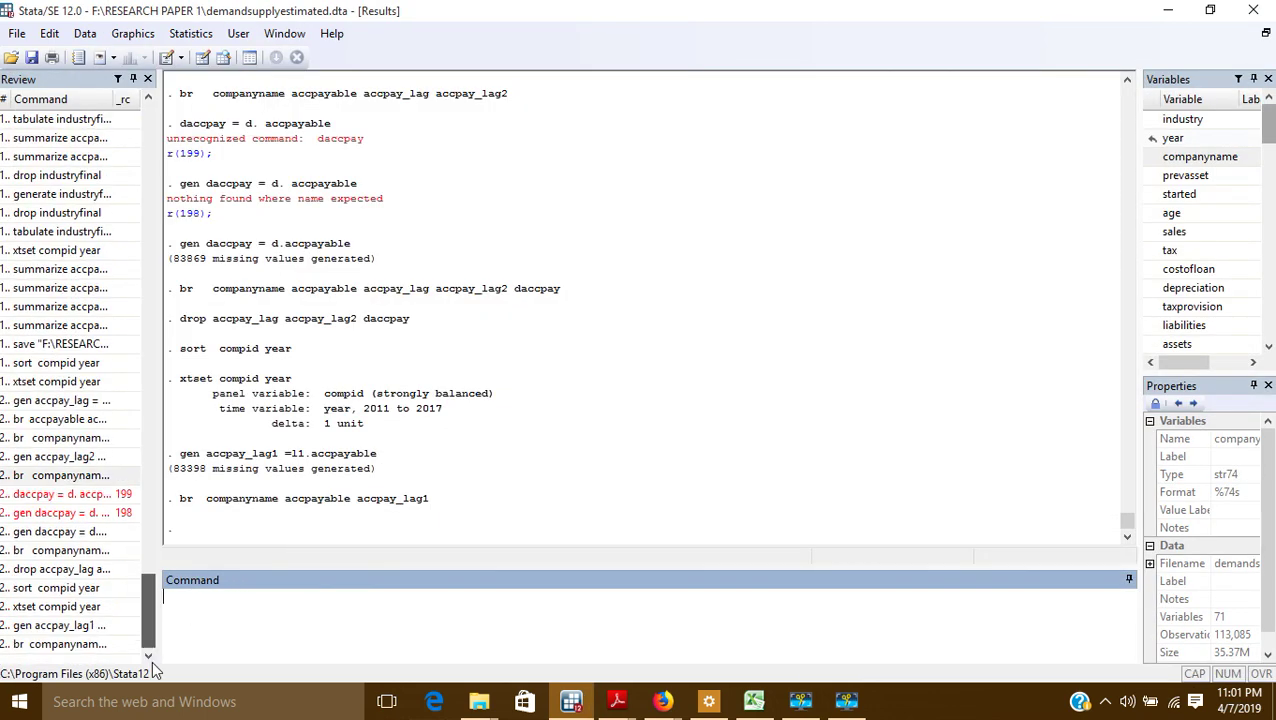
{"action": "left_click", "coordinate": [55, 625]}
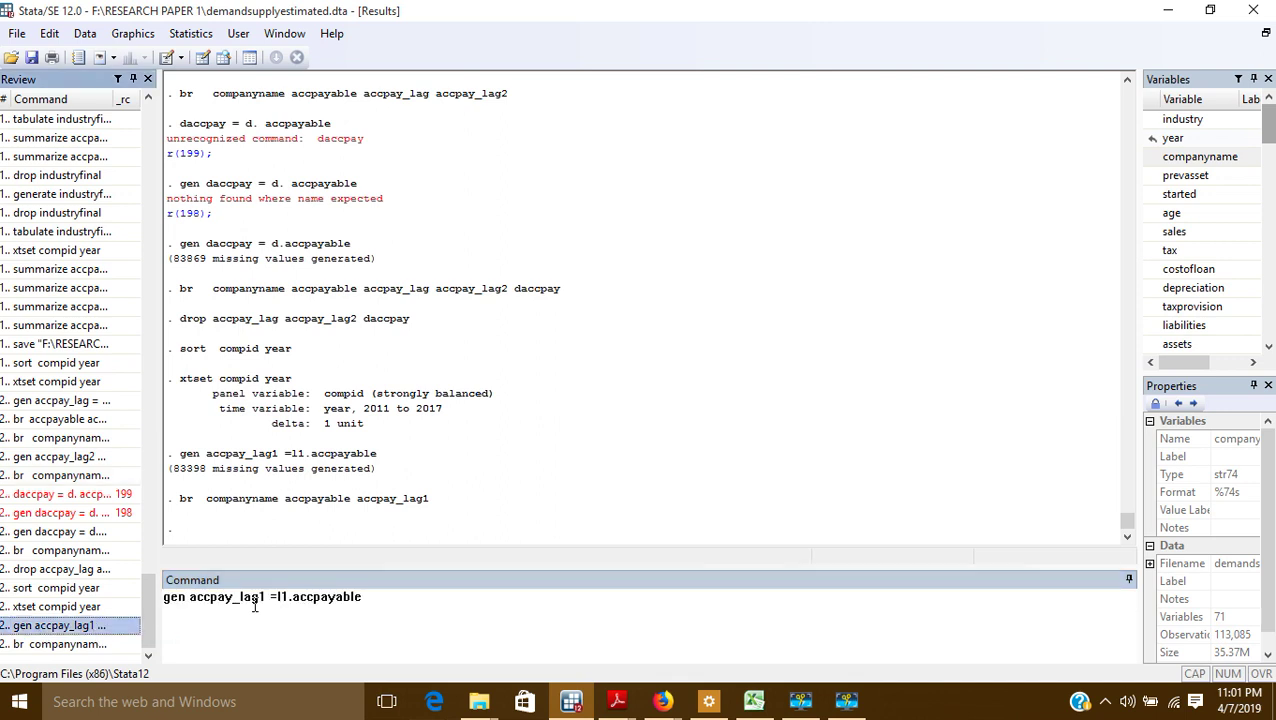
{"action": "left_click", "coordinate": [263, 610]}
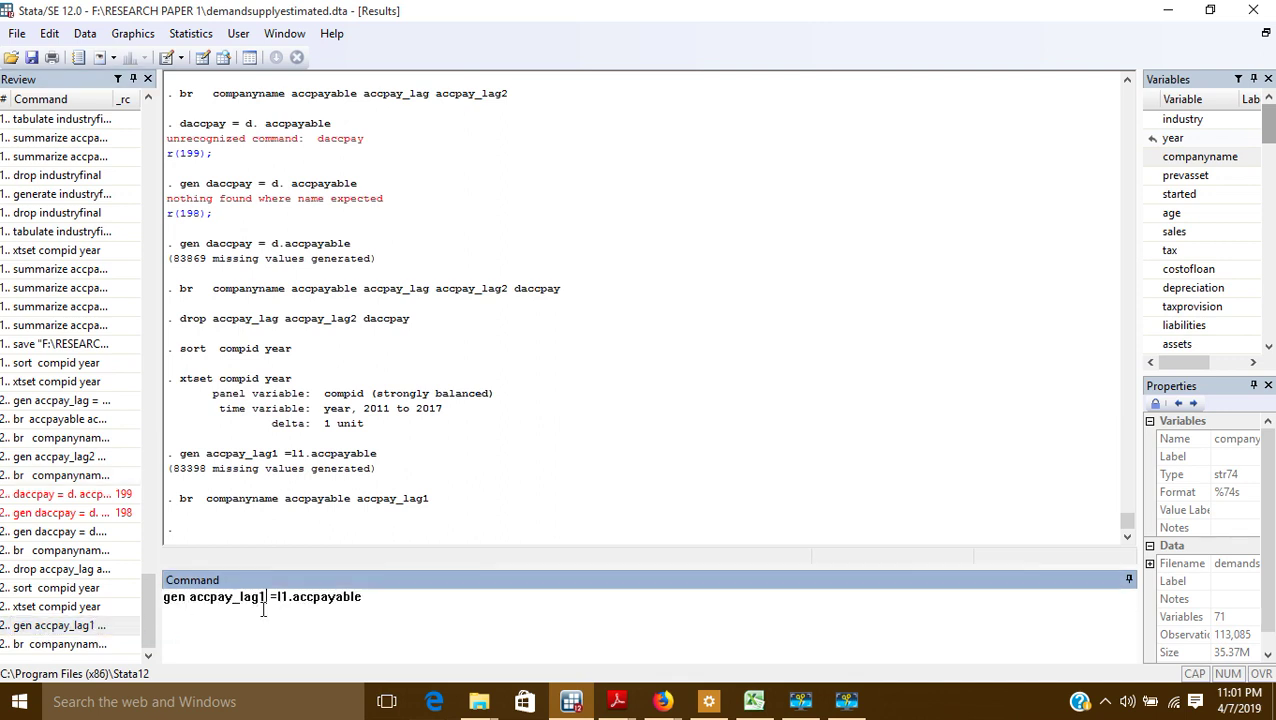
{"action": "key", "text": "BackSpace"}
{"action": "type", "text": "2"}
{"action": "key", "text": "BackSpace"}
{"action": "type", "text": "2"}
{"action": "key", "text": "Return"}
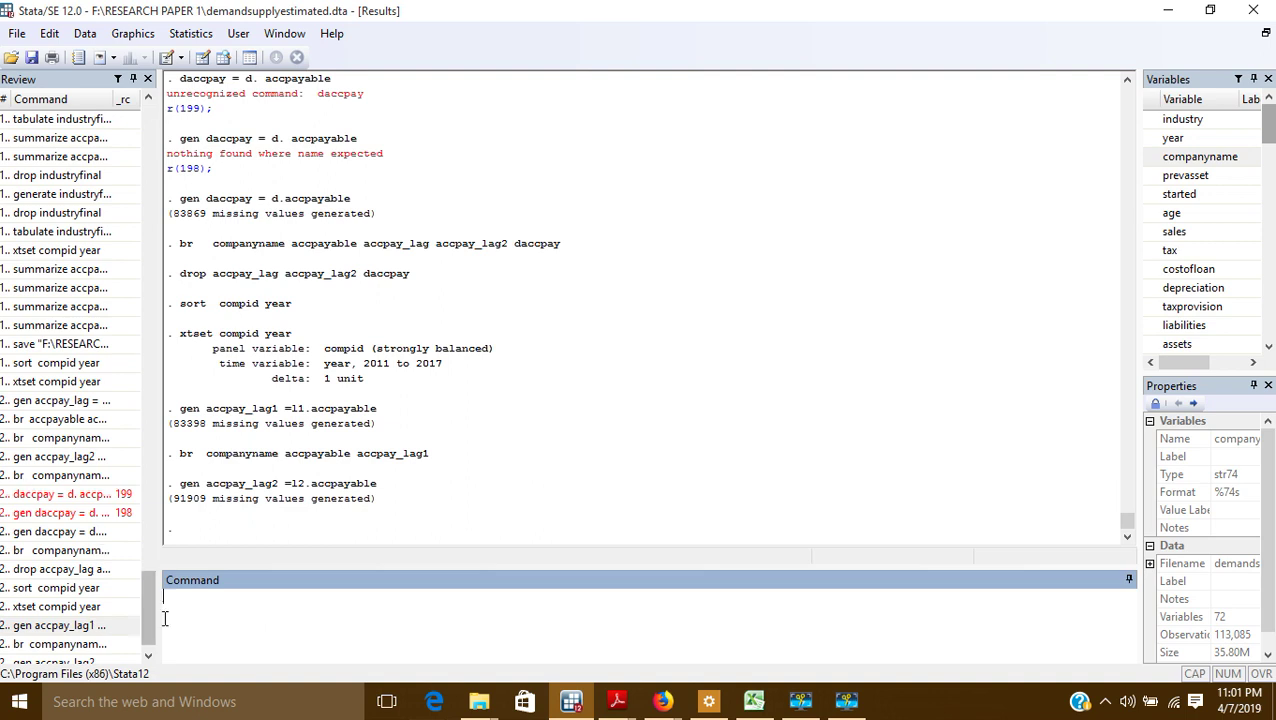
- Rerun the browse of companyname, accpayable and accpay_lag1 from the Review history
{"action": "scroll", "coordinate": [147, 608], "scroll_direction": "down", "scroll_amount": 1}
{"action": "left_click", "coordinate": [45, 646]}
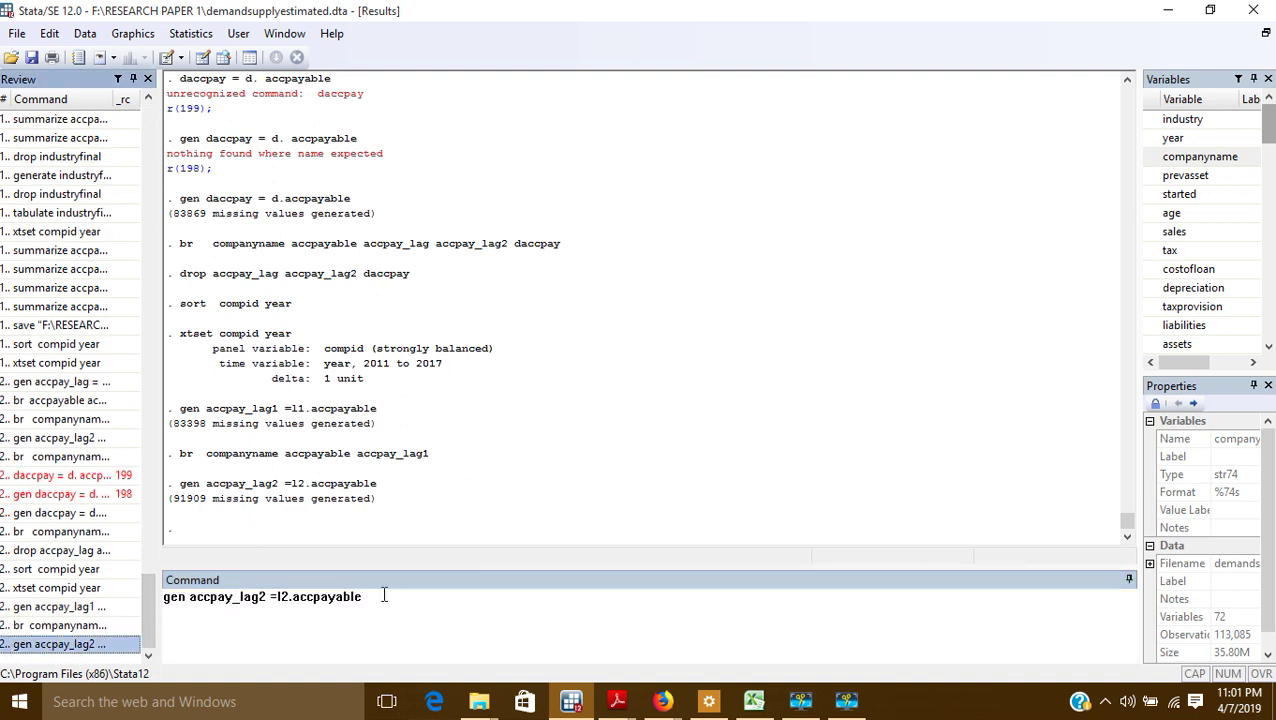
{"action": "double_click", "coordinate": [70, 625]}
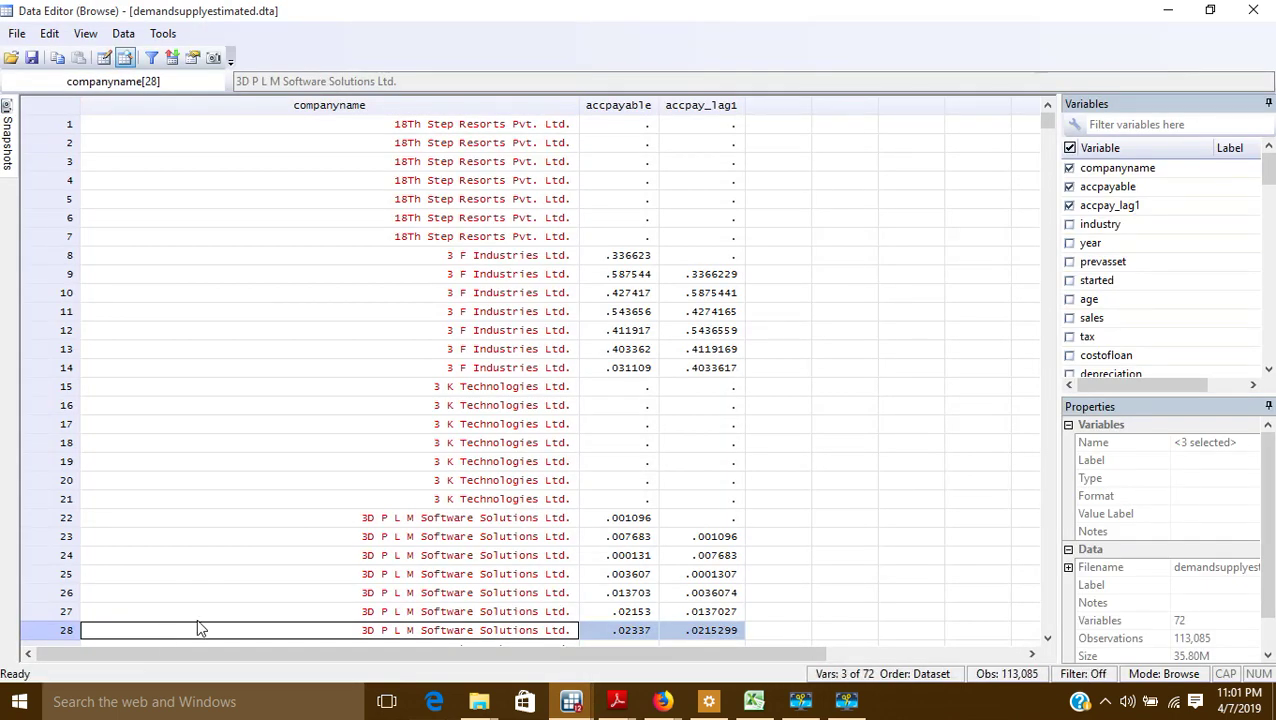
- Rerun the browse with accpay_lag2 appended after companyname, accpayable and accpay_lag1
{"action": "left_click", "coordinate": [1253, 10]}
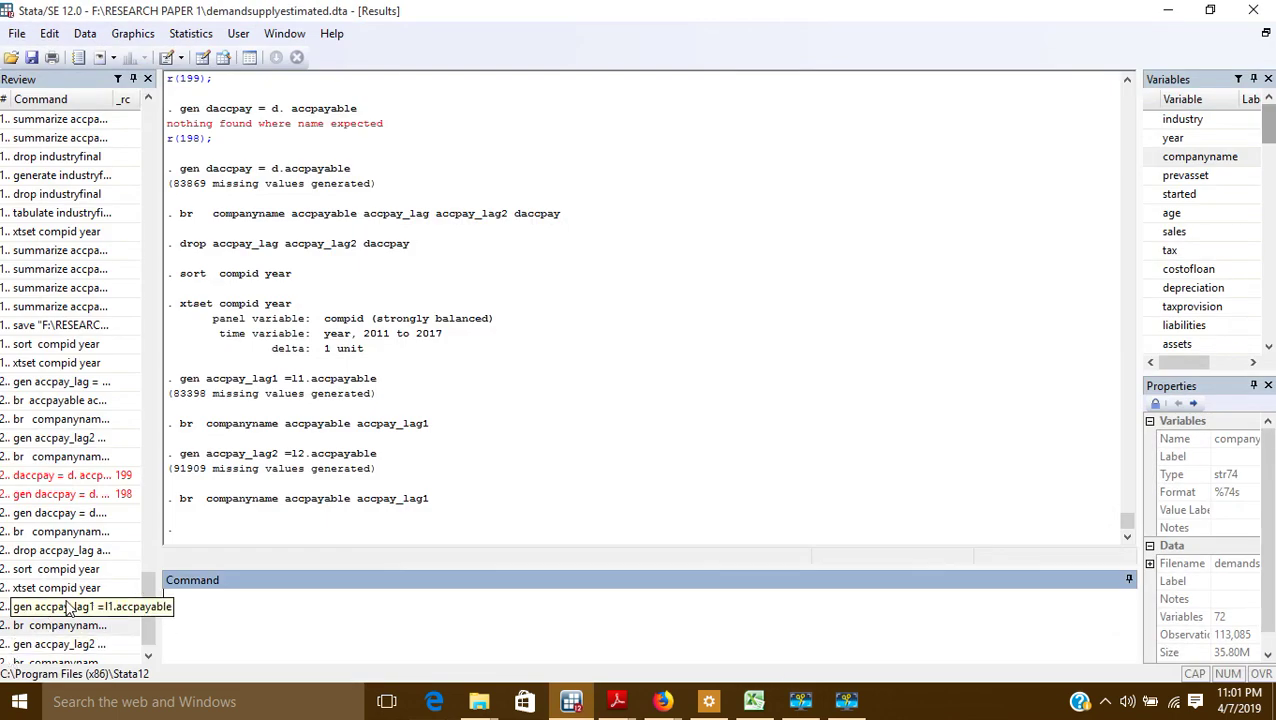
{"action": "scroll", "coordinate": [45, 640], "scroll_direction": "down", "scroll_amount": 1}
{"action": "left_click", "coordinate": [52, 627]}
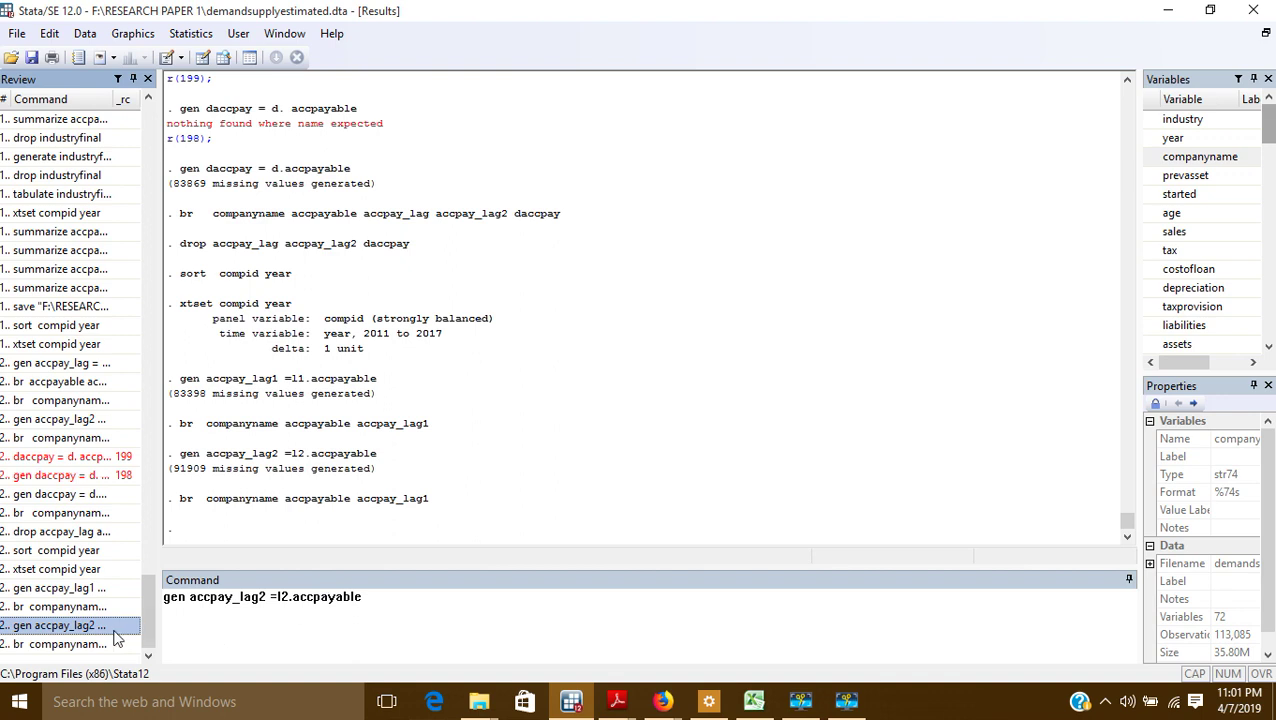
{"action": "left_click", "coordinate": [31, 610]}
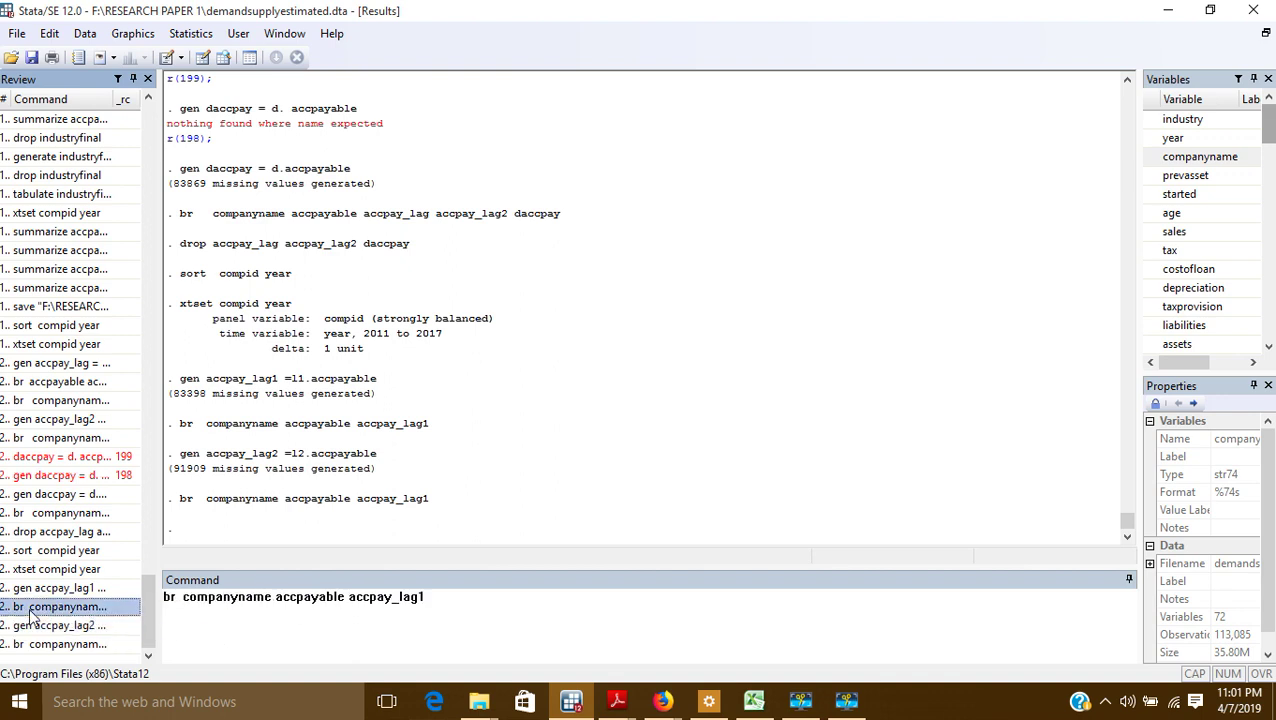
{"action": "left_click", "coordinate": [428, 598]}
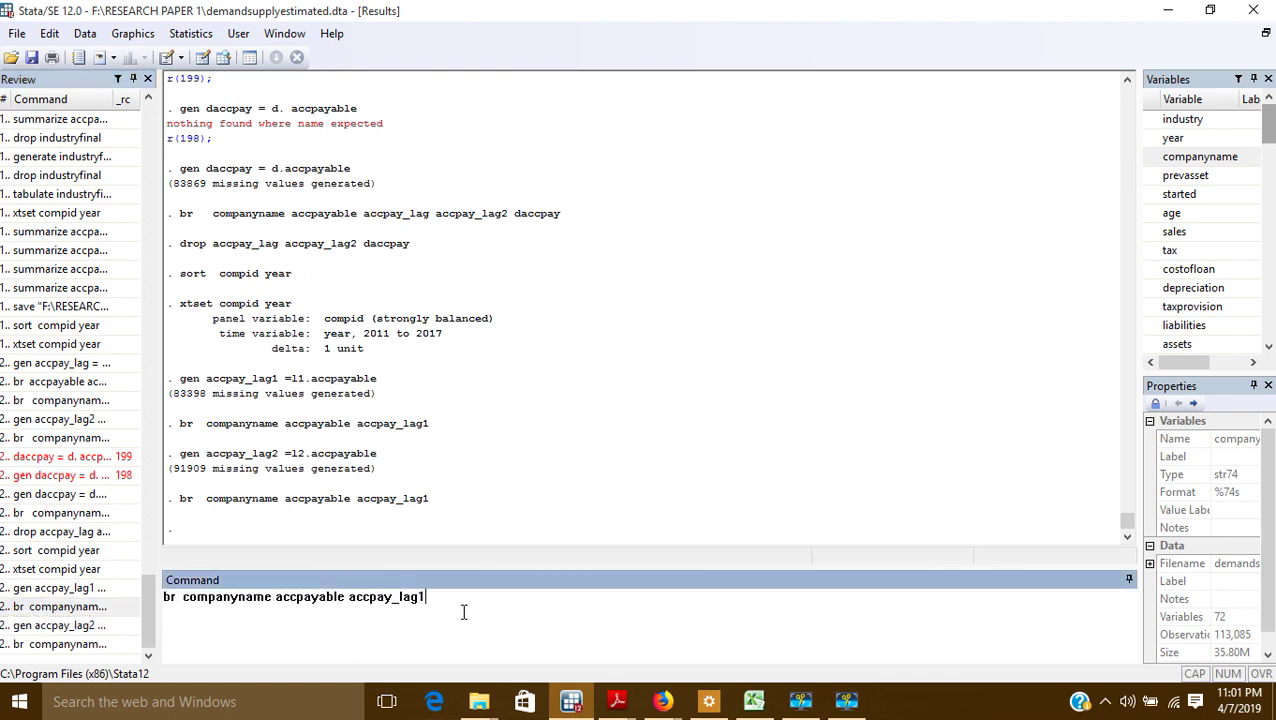
{"action": "left_click", "coordinate": [1268, 128]}
{"action": "left_click_drag", "start_coordinate": [1268, 174], "coordinate": [1266, 335]}
{"action": "double_click", "coordinate": [1206, 327]}
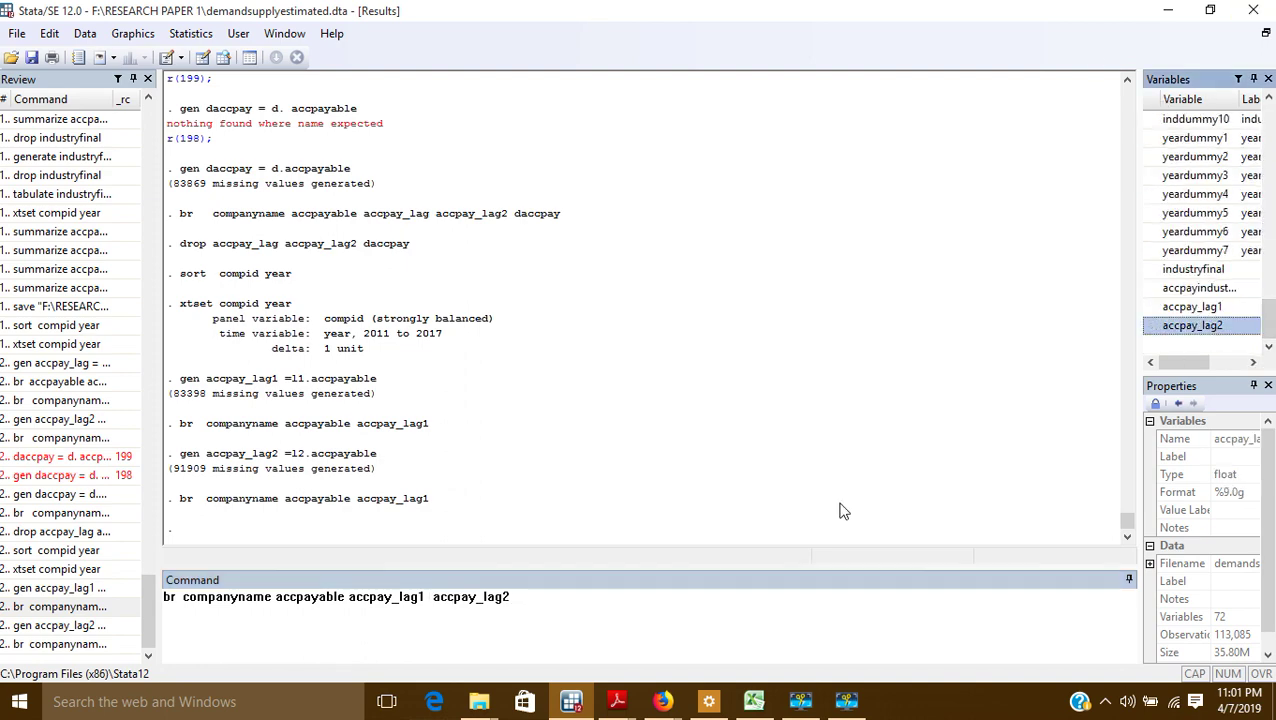
{"action": "left_click", "coordinate": [599, 593]}
{"action": "key", "text": "Return"}
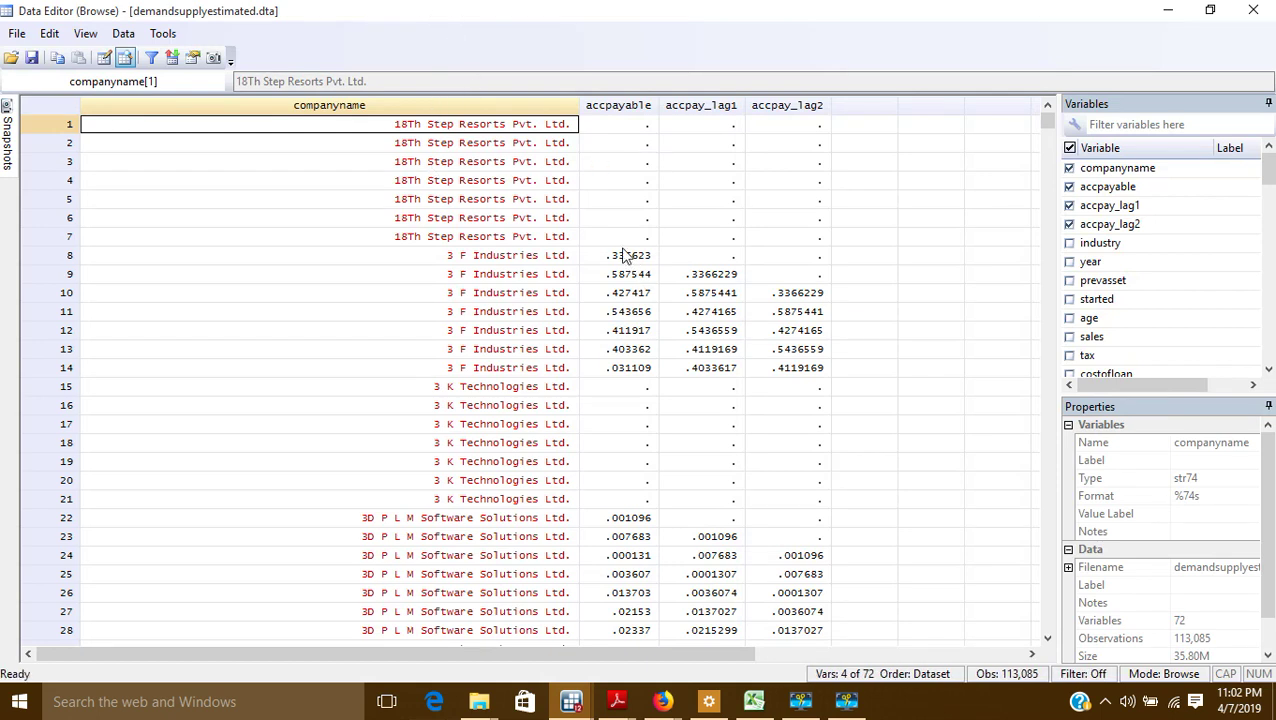
- Check 3 F Industries' first and second lag values in rows 8-13 against accpayable
{"action": "left_click", "coordinate": [625, 258]}
{"action": "left_click", "coordinate": [672, 272]}
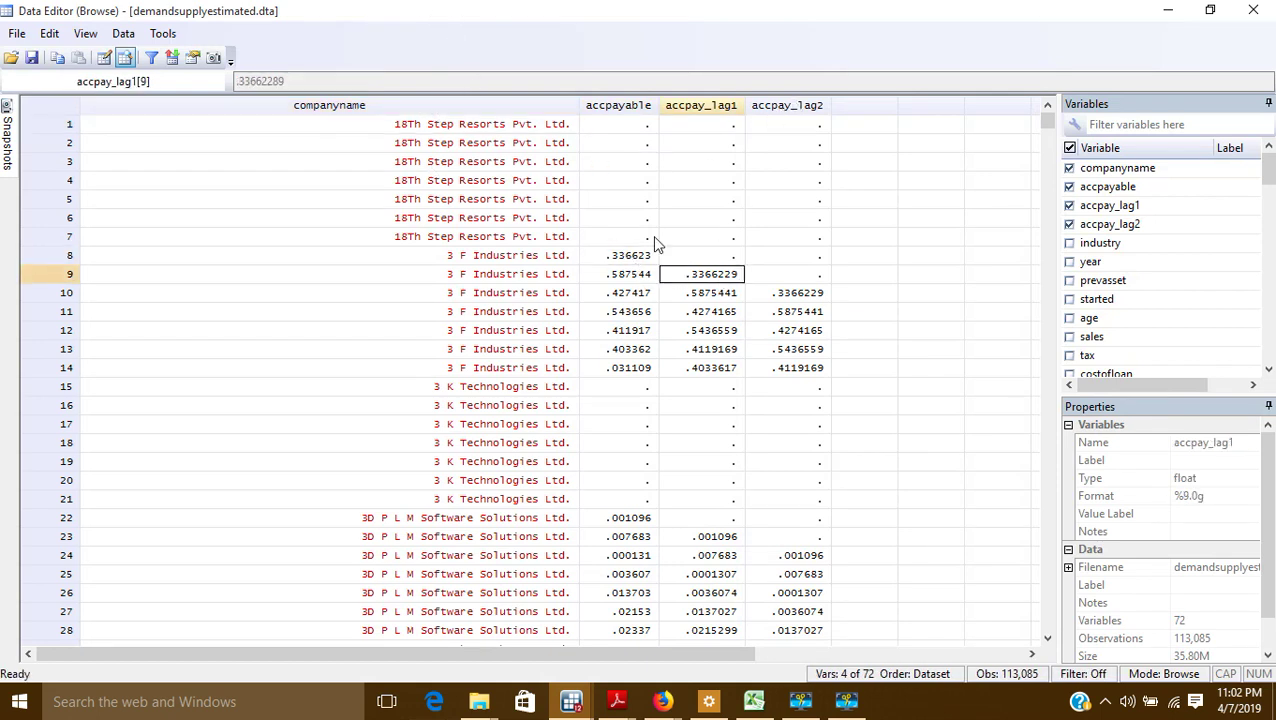
{"action": "left_click", "coordinate": [629, 256]}
{"action": "left_click", "coordinate": [773, 294]}
{"action": "left_click", "coordinate": [630, 278]}
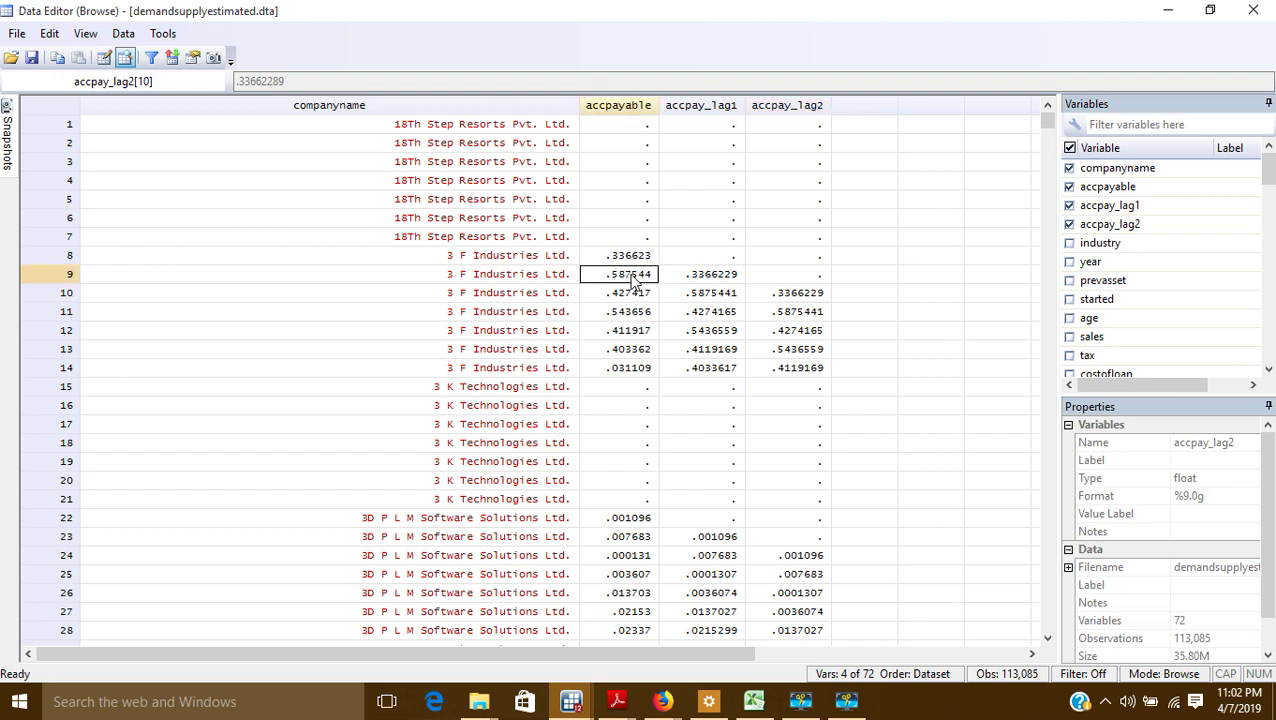
{"action": "left_click", "coordinate": [800, 314]}
{"action": "left_click", "coordinate": [636, 314]}
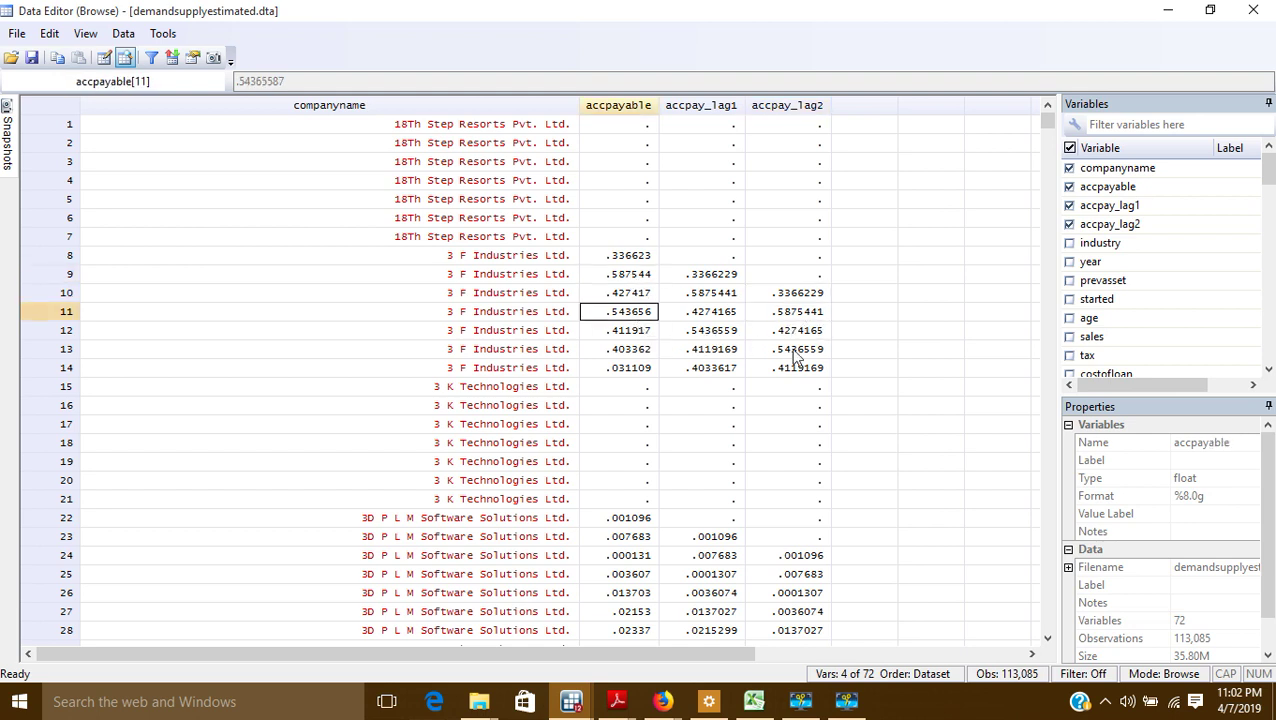
{"action": "left_click", "coordinate": [790, 353]}
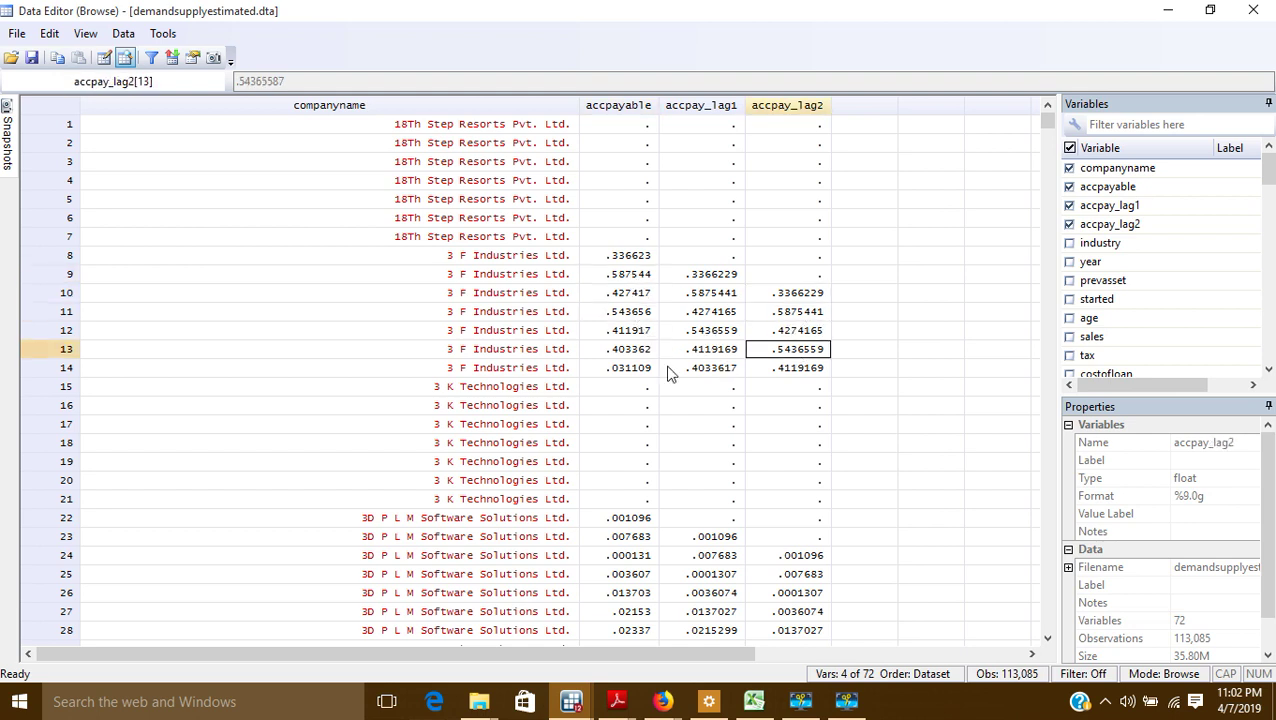
{"action": "left_click", "coordinate": [624, 332]}
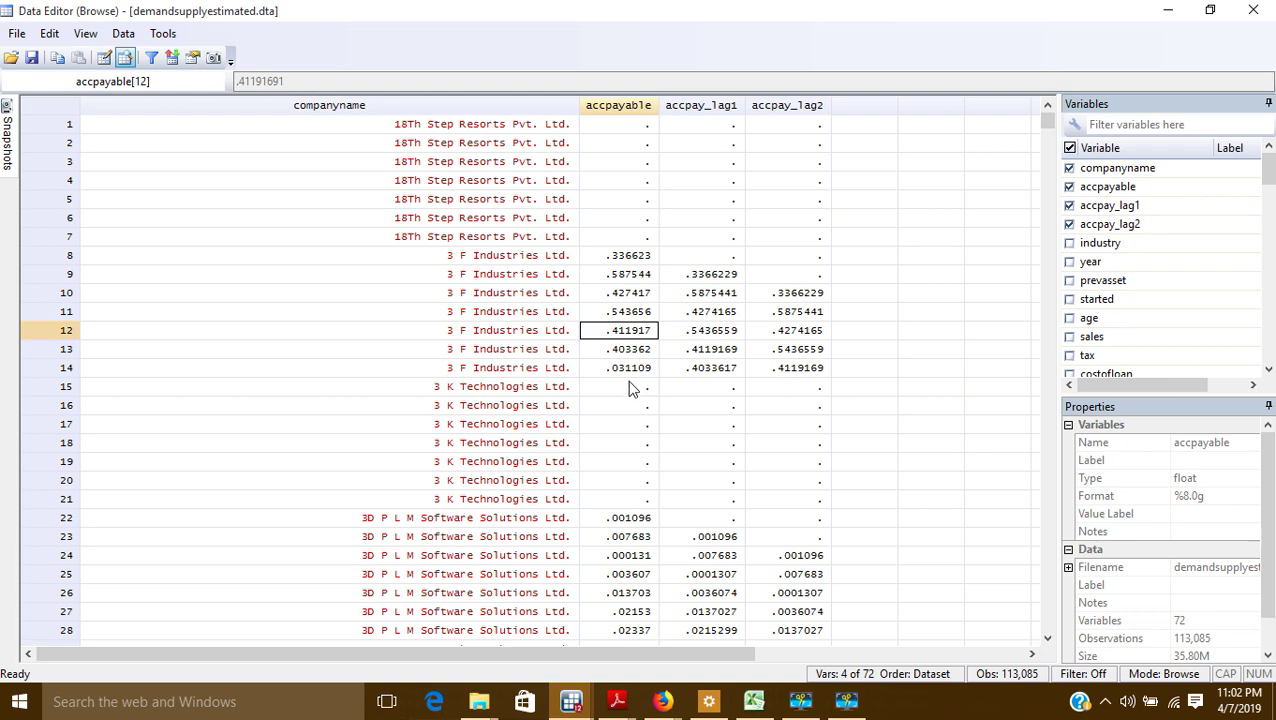
- Check 3D P L M's second lag in row 24 against accpayable, then close the browse
{"action": "scroll", "coordinate": [630, 388], "scroll_direction": "down", "scroll_amount": 2}
{"action": "left_click", "coordinate": [634, 406]}
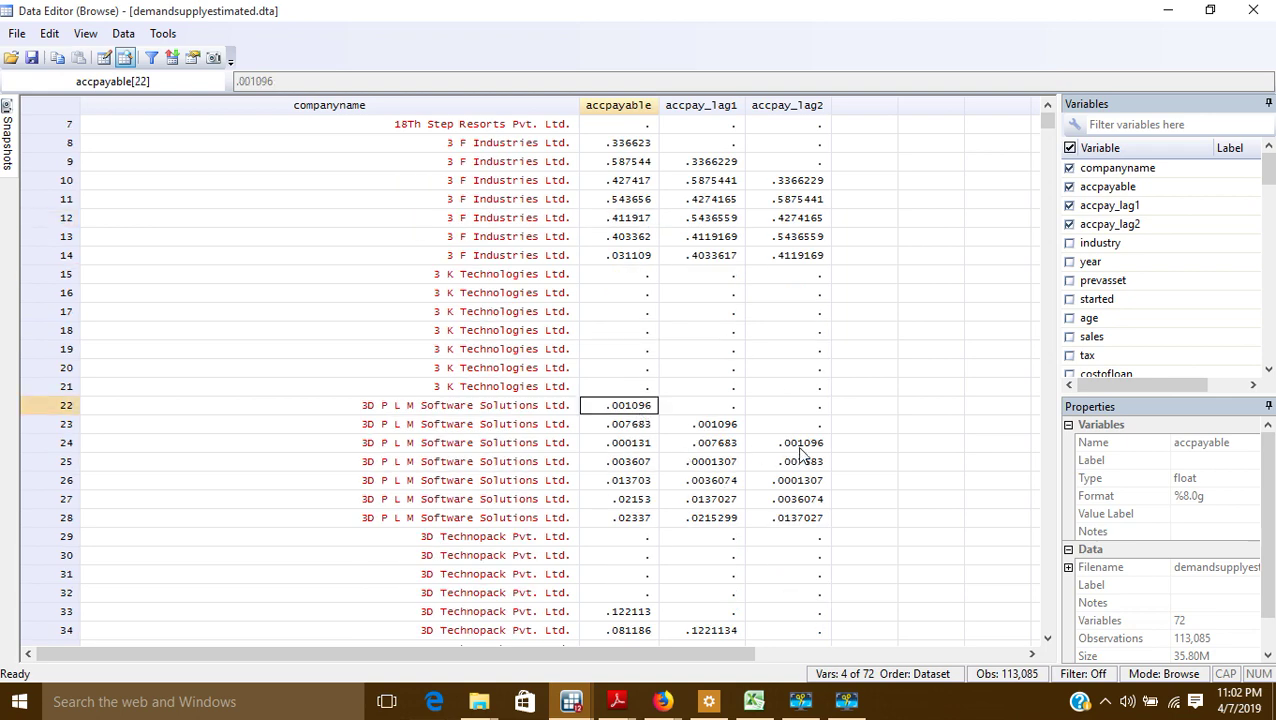
{"action": "left_click", "coordinate": [800, 446]}
{"action": "left_click", "coordinate": [635, 444]}
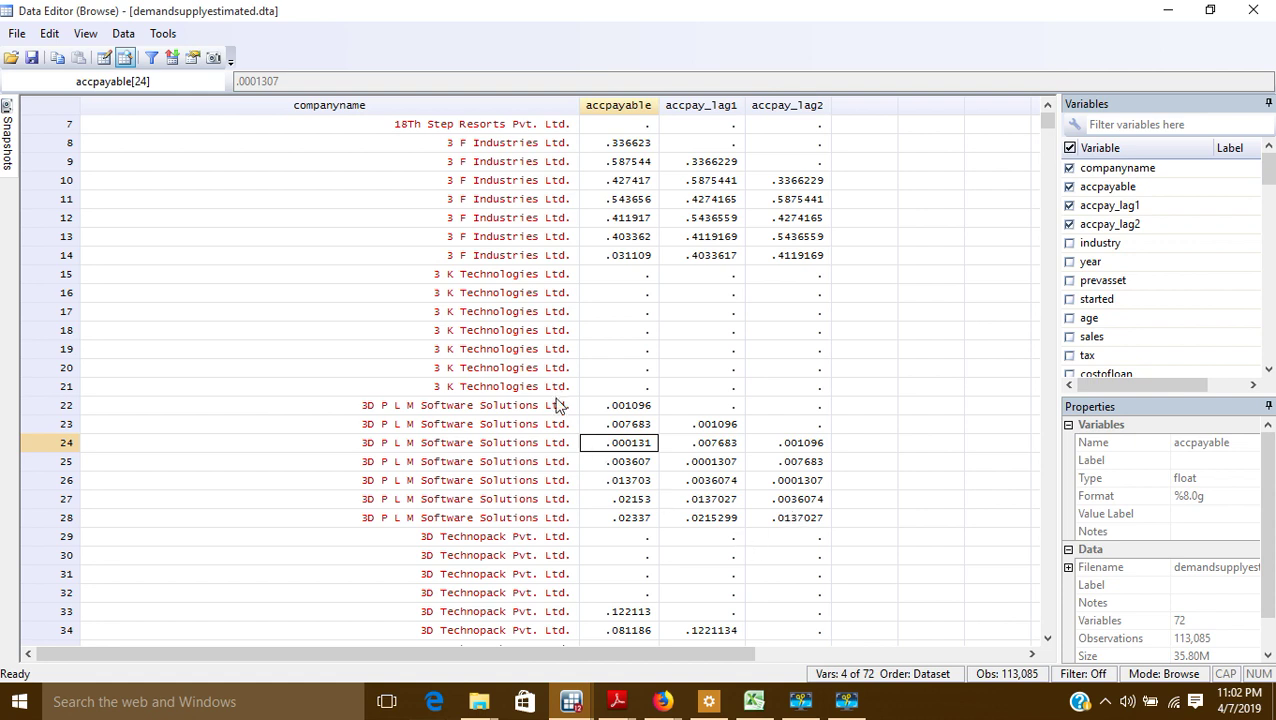
{"action": "scroll", "coordinate": [557, 405], "scroll_direction": "up", "scroll_amount": 2}
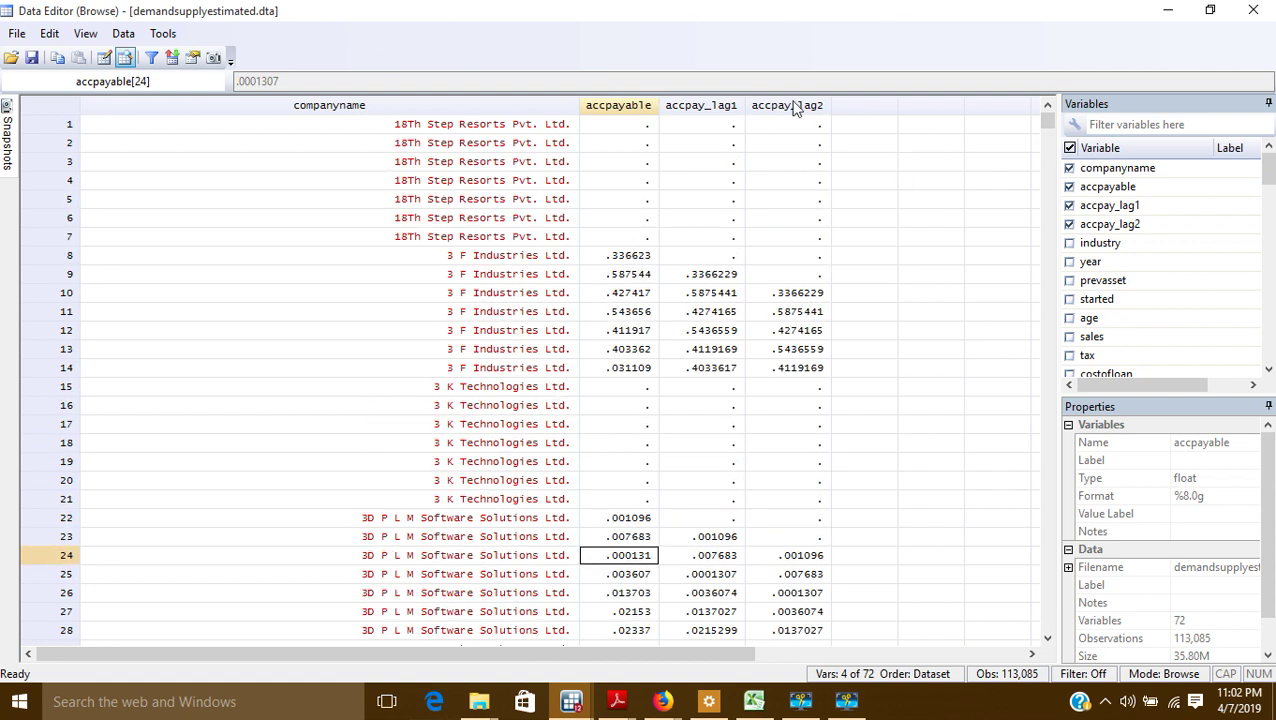
{"action": "left_click", "coordinate": [1253, 10]}
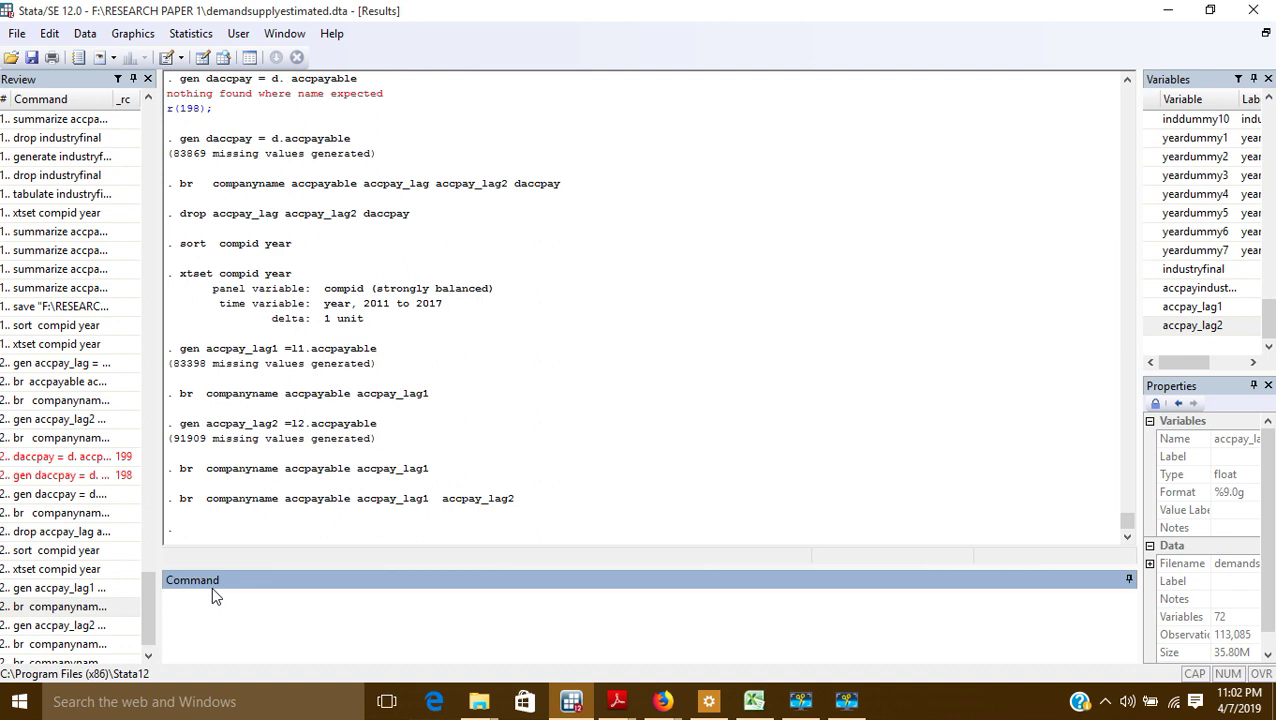
- Generate daccpay = d.accpayable, the first difference of accpayable, as the 73rd variable
{"action": "type", "text": "gen"}
{"action": "key", "text": "BackSpace"}
{"action": "type", "text": "dd"}
{"action": "key", "text": "BackSpace"}
{"action": "type", "text": "accpay"}
{"action": "type", "text": "="}
{"action": "type", "text": "d."}
{"action": "left_click_drag", "start_coordinate": [1268, 320], "coordinate": [1272, 239]}
{"action": "double_click", "coordinate": [1195, 138]}
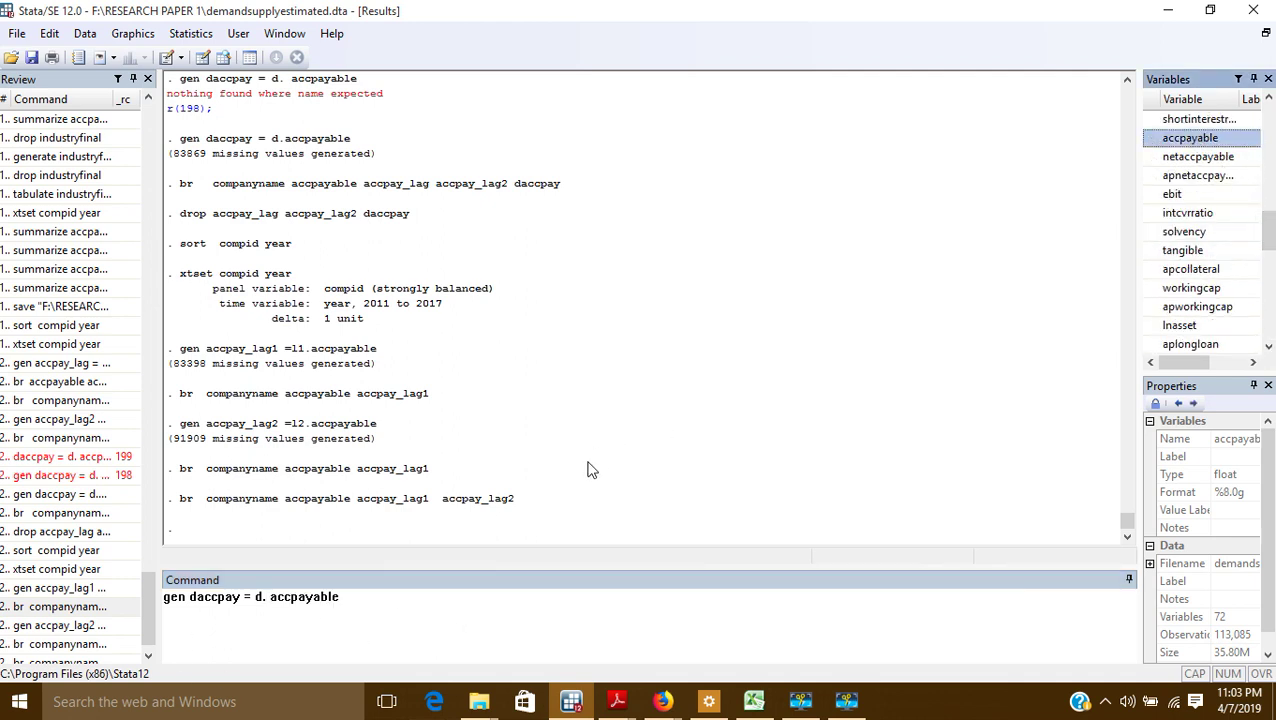
{"action": "left_click", "coordinate": [272, 597]}
{"action": "key", "text": "BackSpace"}
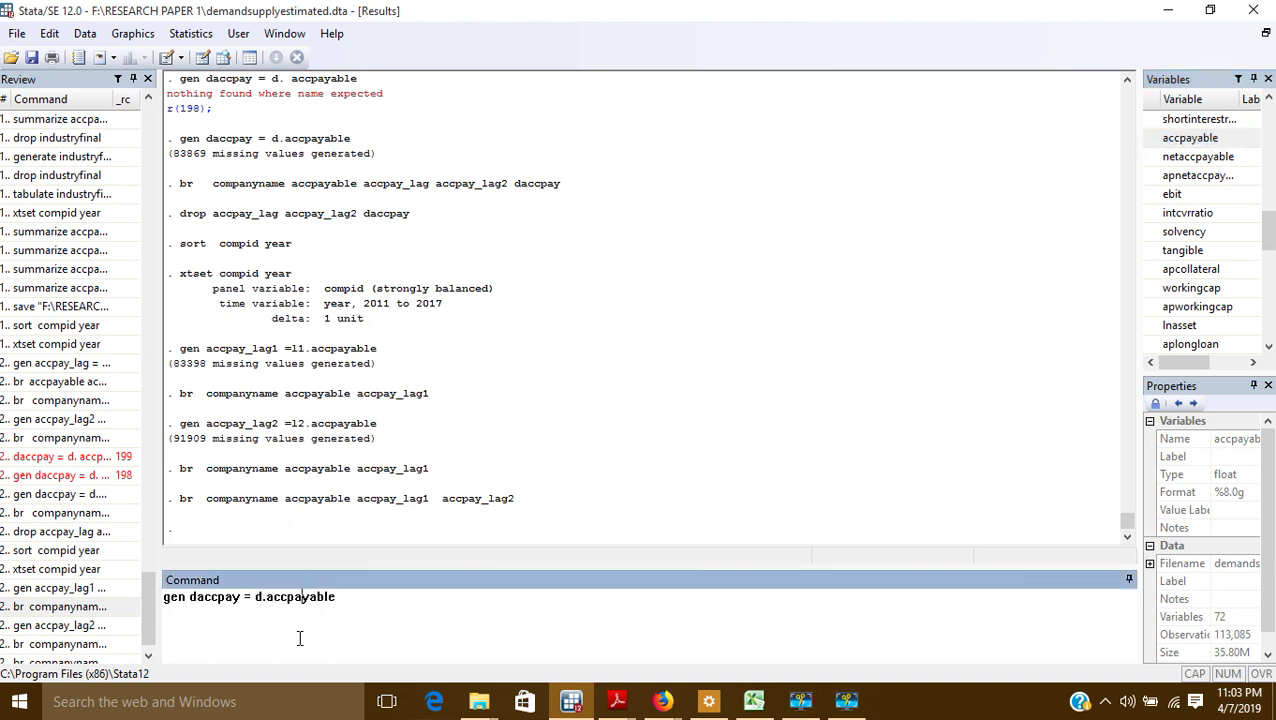
{"action": "key", "text": "Return"}
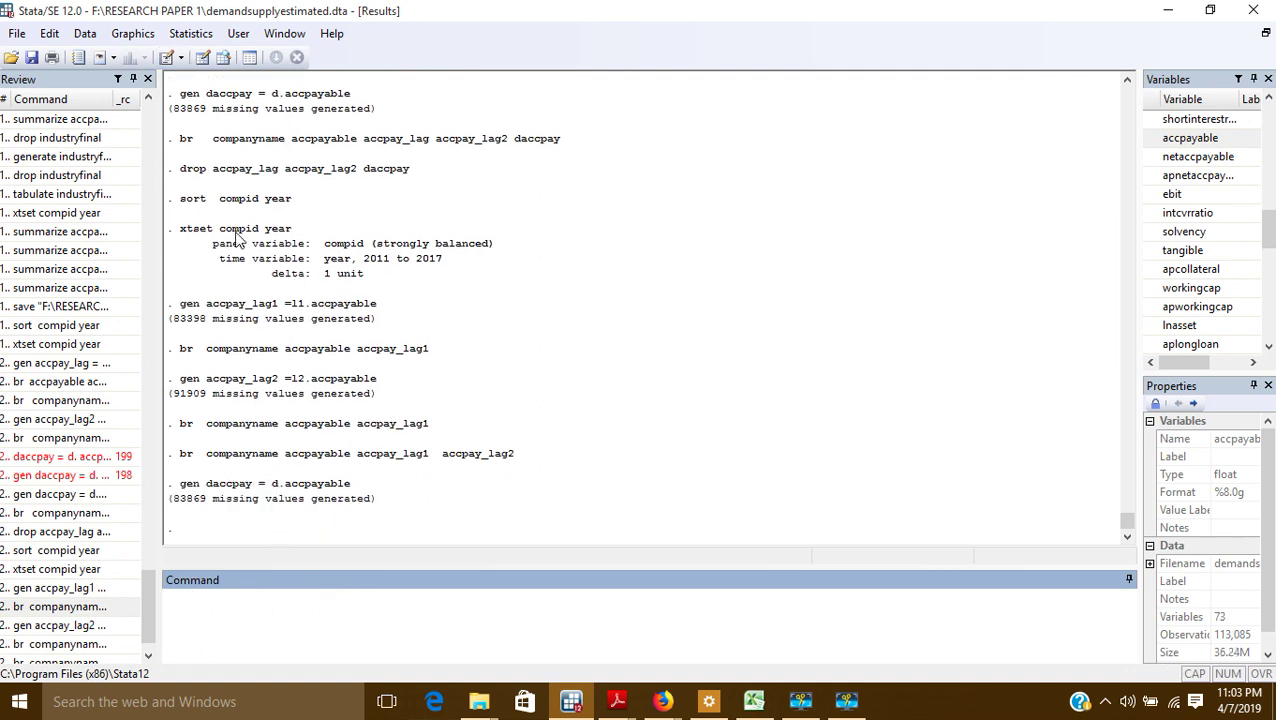
- Rerun the earlier browse command of companyname, accpayable and both lags with daccpay appended
{"action": "left_click_drag", "start_coordinate": [146, 618], "coordinate": [148, 657]}
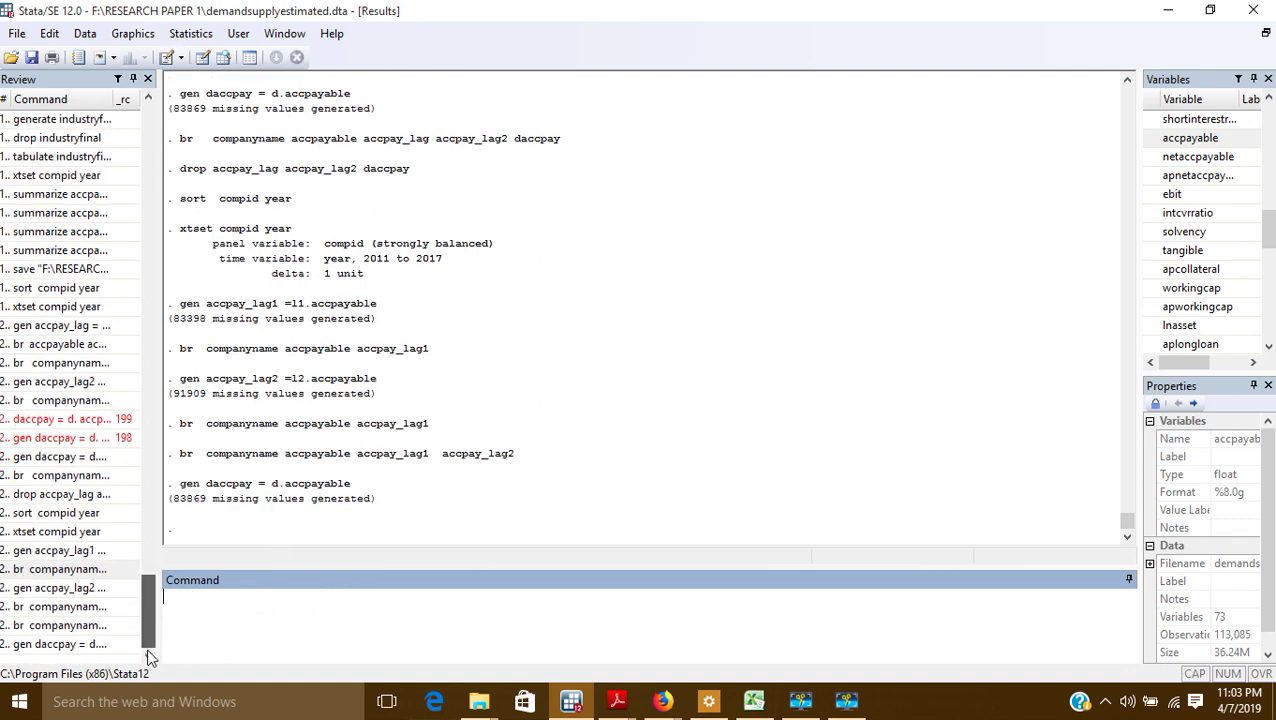
{"action": "left_click", "coordinate": [40, 625]}
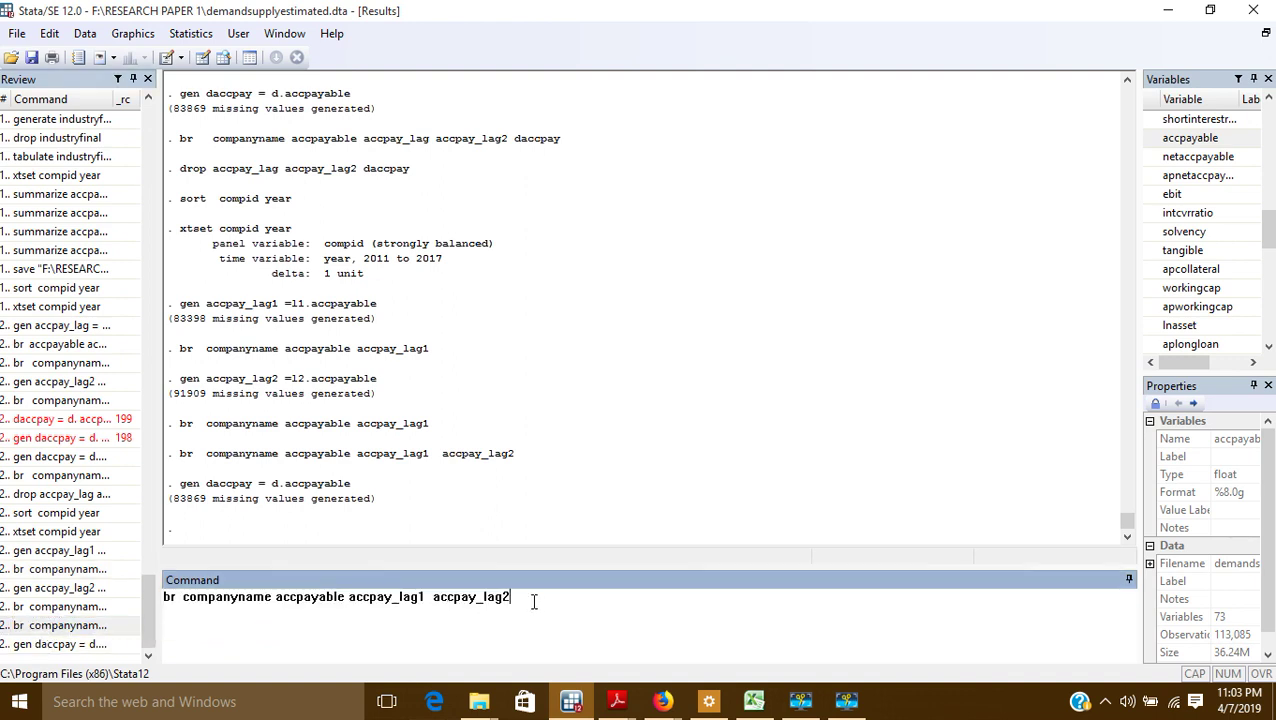
{"action": "type", "text": "daccpay"}
{"action": "key", "text": "Return"}
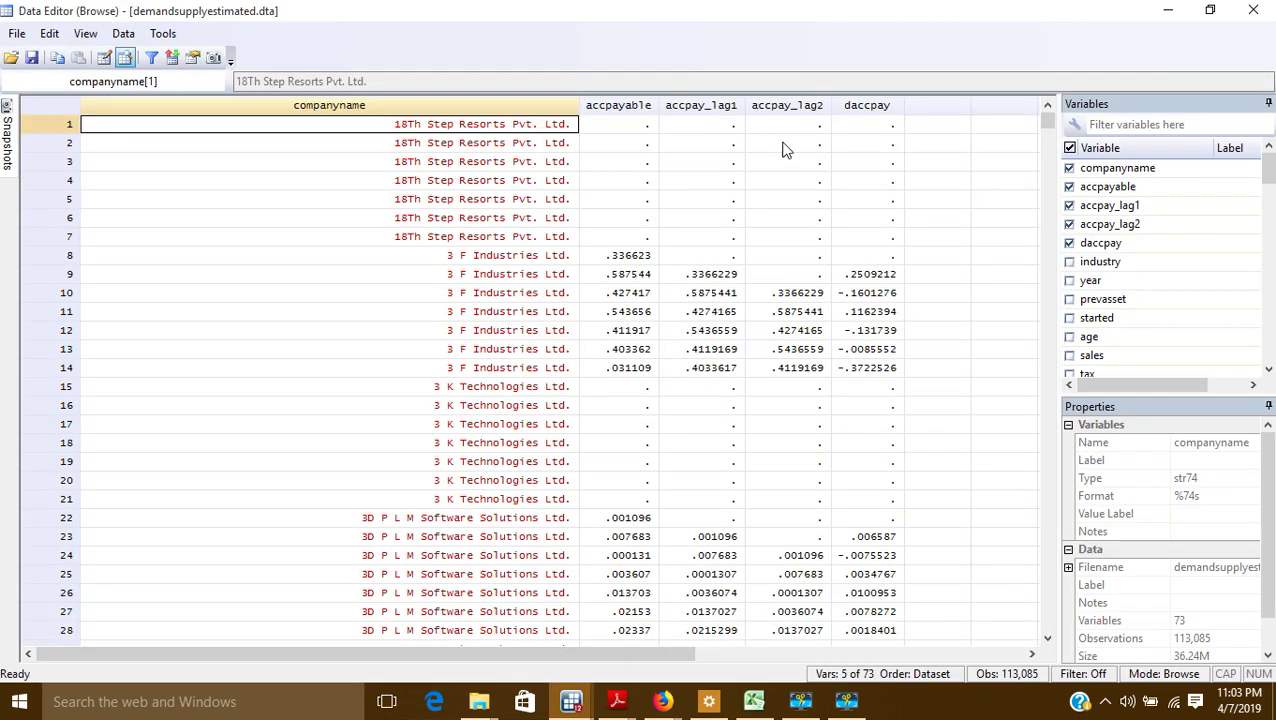
- Compare the accpayable, accpay_lag1 and accpay_lag2 columns against daccpay in rows 8–10
{"action": "left_click", "coordinate": [628, 108]}
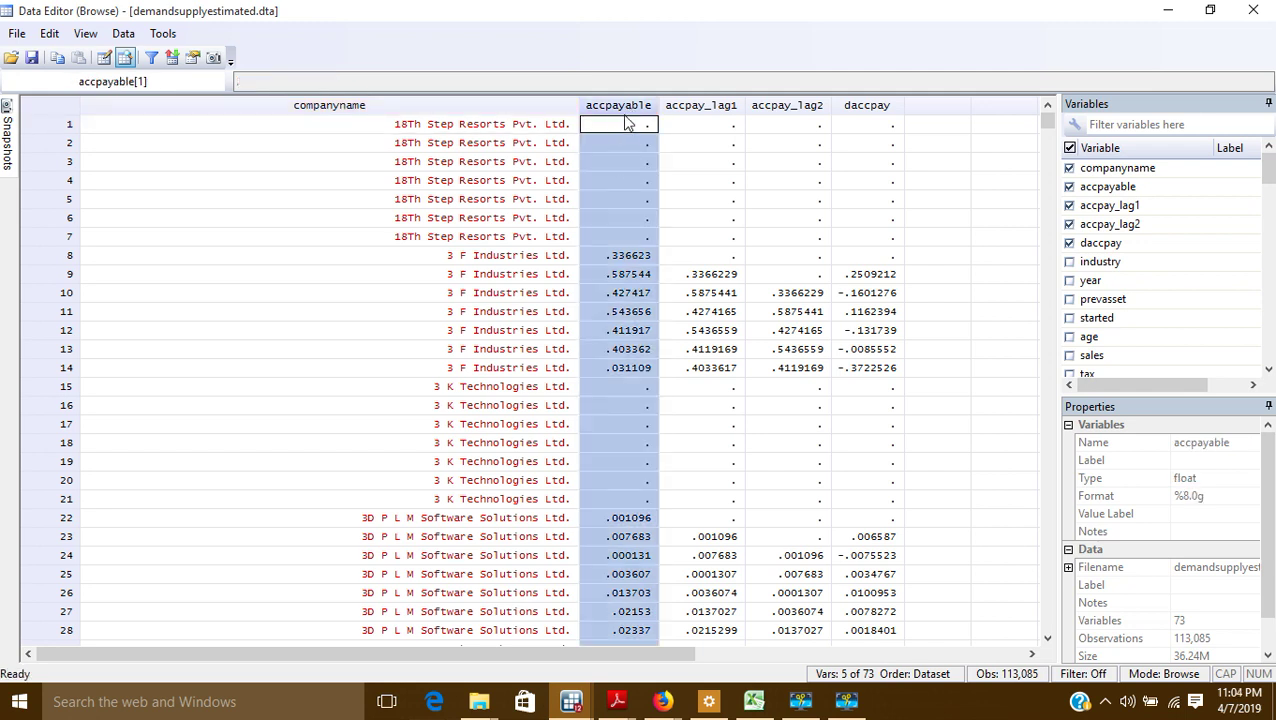
{"action": "left_click", "coordinate": [705, 110]}
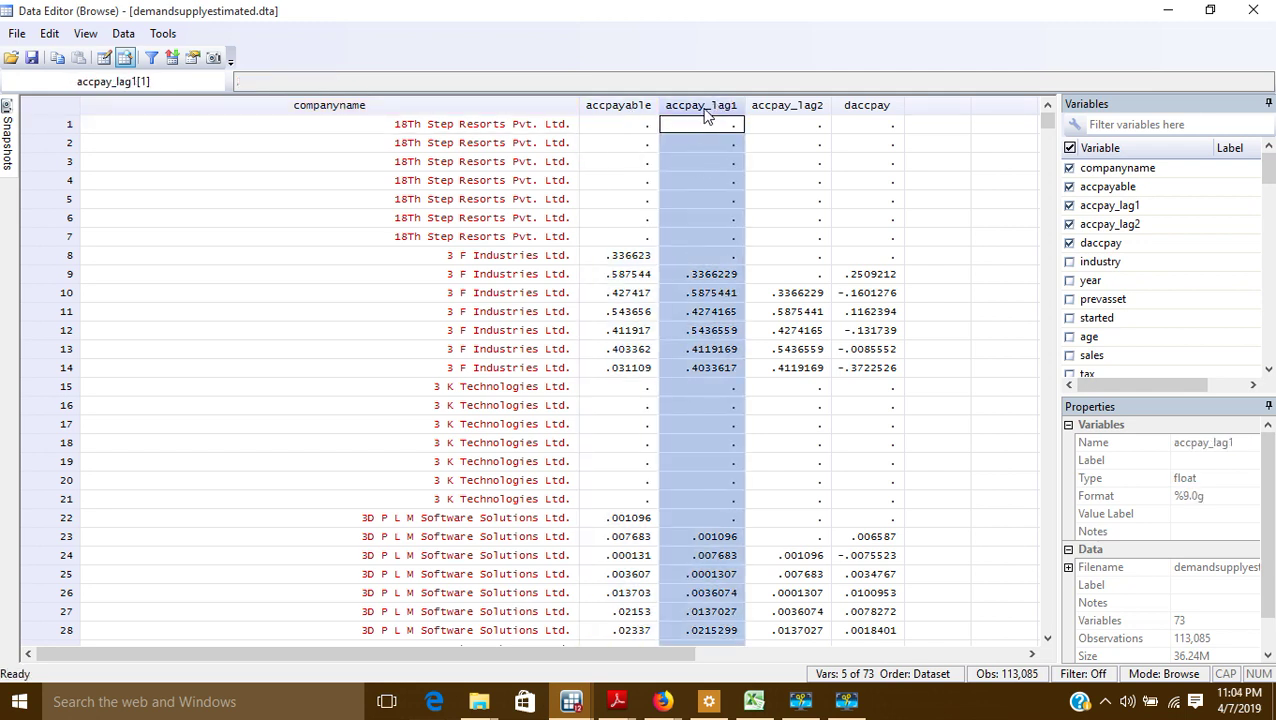
{"action": "left_click", "coordinate": [798, 108]}
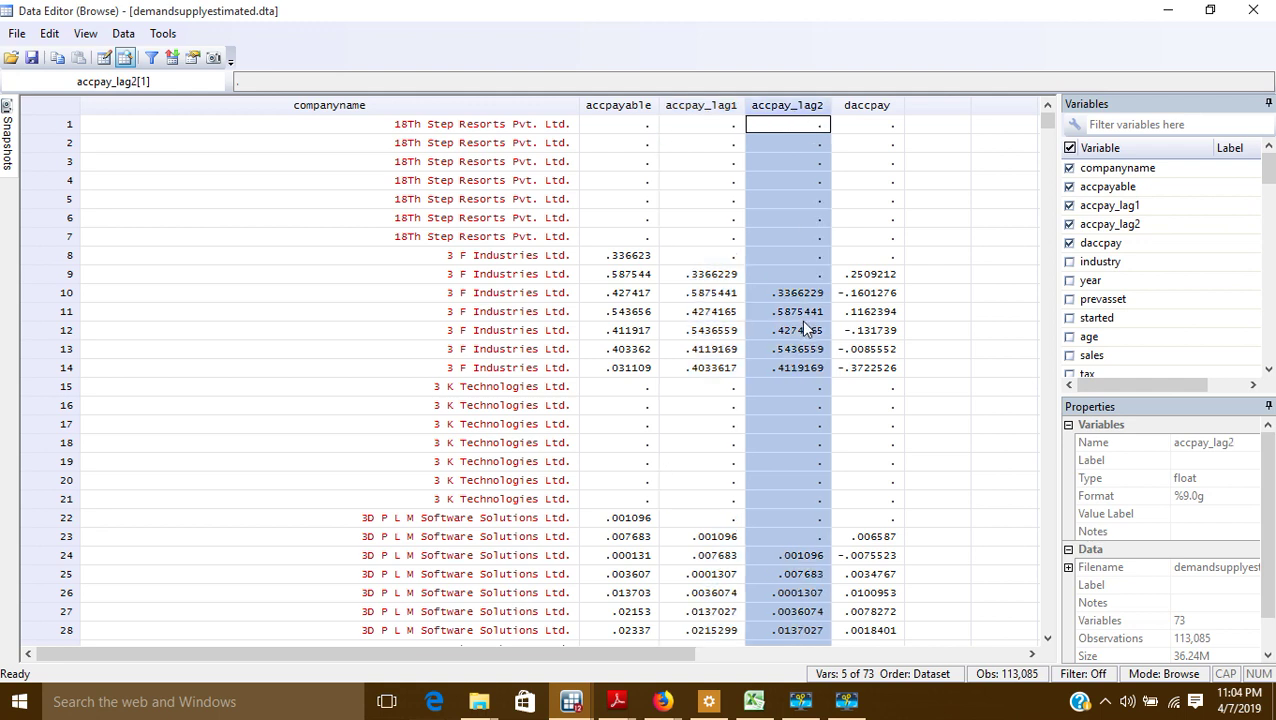
{"action": "left_click", "coordinate": [630, 258]}
{"action": "left_click", "coordinate": [788, 293]}
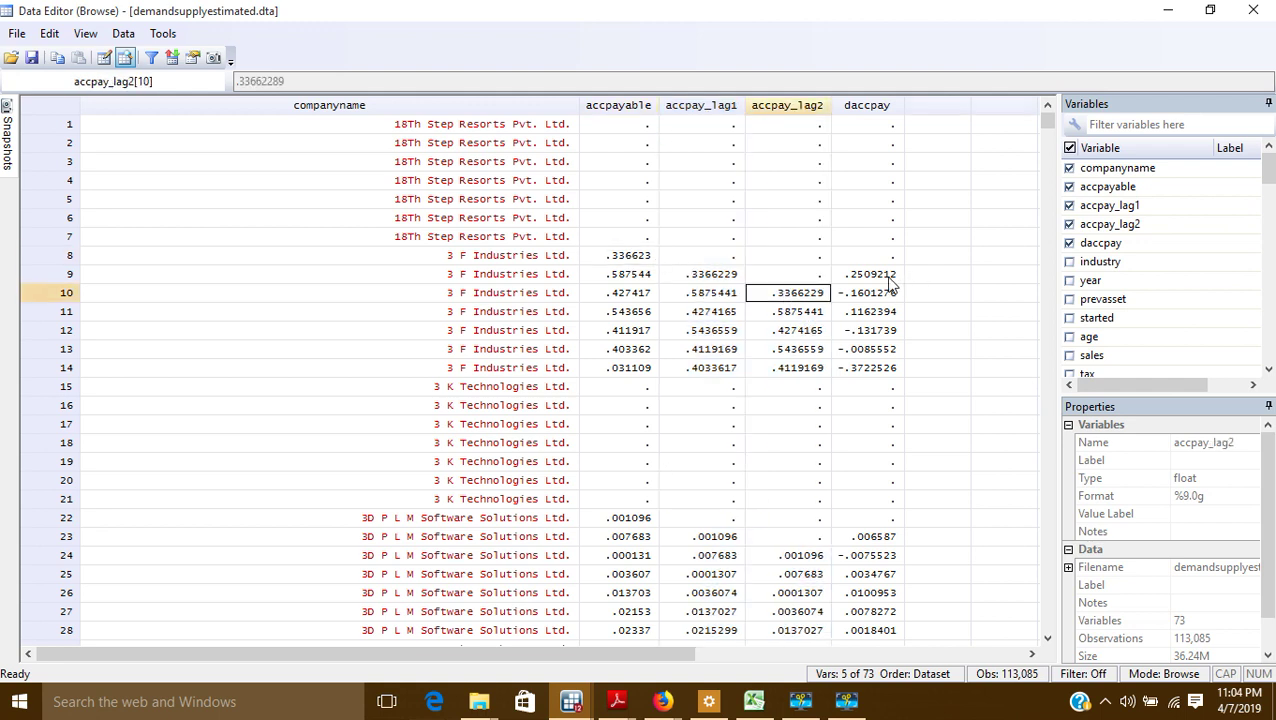
{"action": "left_click", "coordinate": [886, 276]}
- Check daccpay values in rows 9, 10, 13, 23, 26 and 28 against current-minus-previous accpayable
{"action": "left_click", "coordinate": [870, 108]}
{"action": "left_click", "coordinate": [868, 280]}
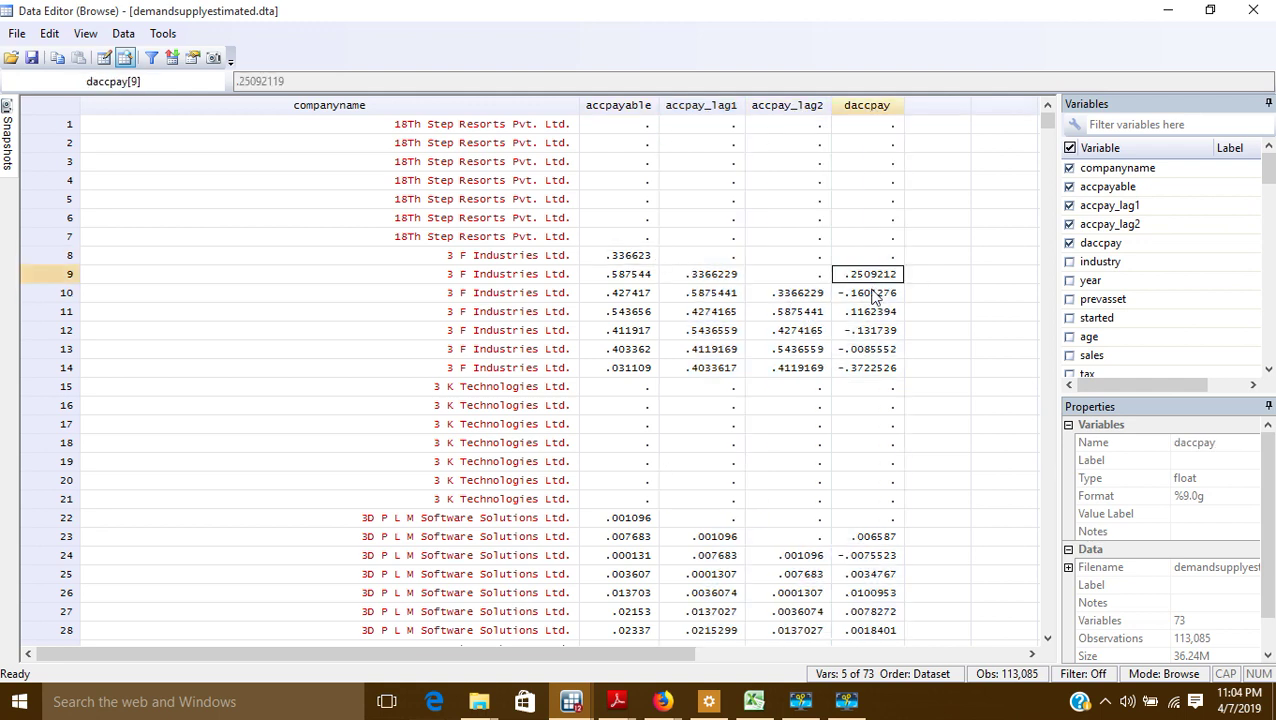
{"action": "left_click", "coordinate": [867, 297]}
{"action": "left_click", "coordinate": [873, 355]}
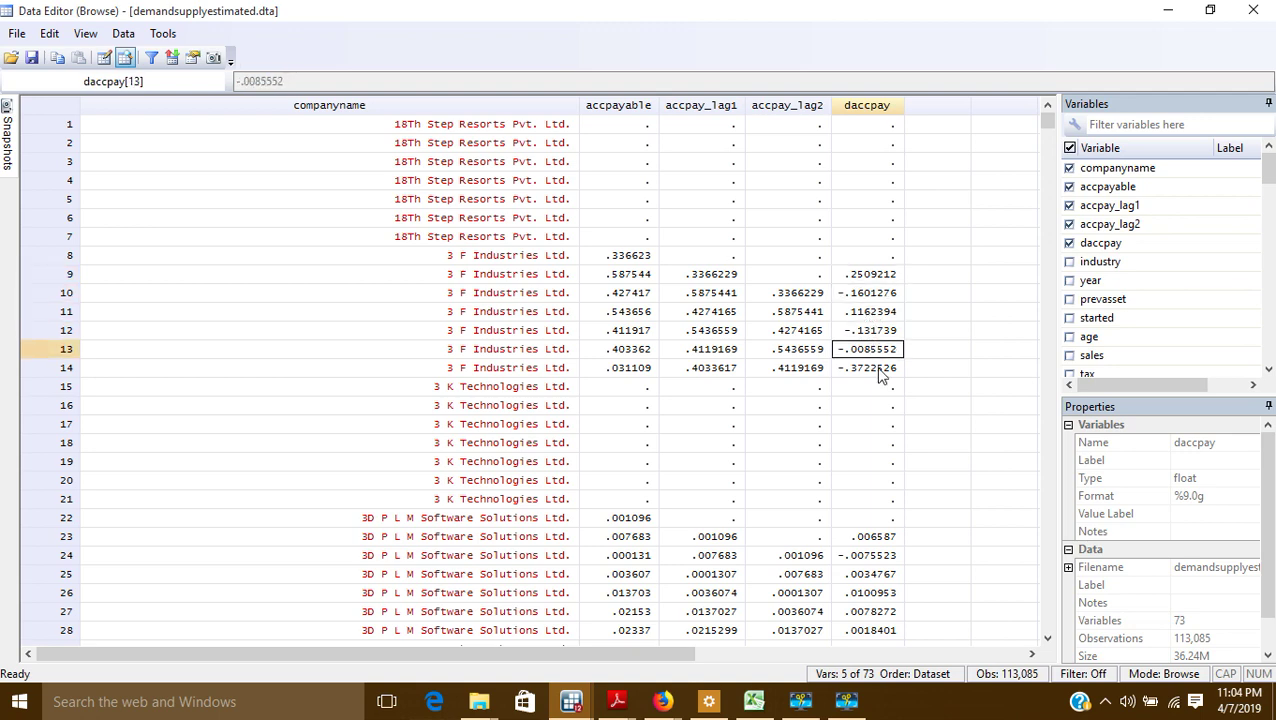
{"action": "scroll", "coordinate": [883, 370], "scroll_direction": "down", "scroll_amount": 4}
{"action": "left_click", "coordinate": [863, 313]}
{"action": "left_click", "coordinate": [866, 370]}
{"action": "left_click", "coordinate": [862, 406]}
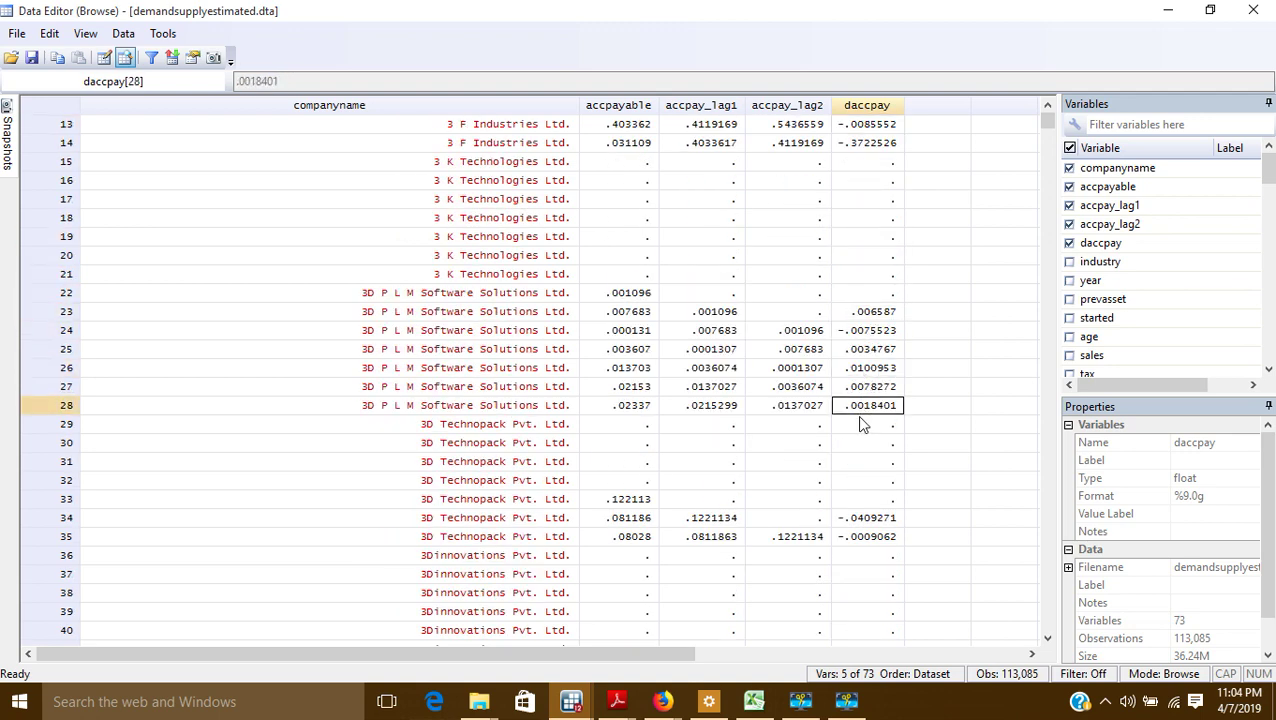